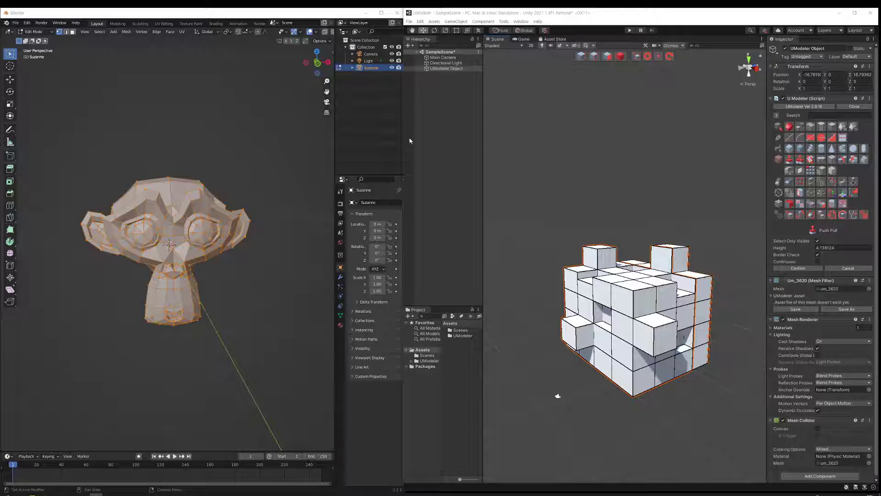
# Raise one of Suzanne's ear vertices on Z with the Move tool, then undo it and deselect.
pyautogui.click(74, 153)
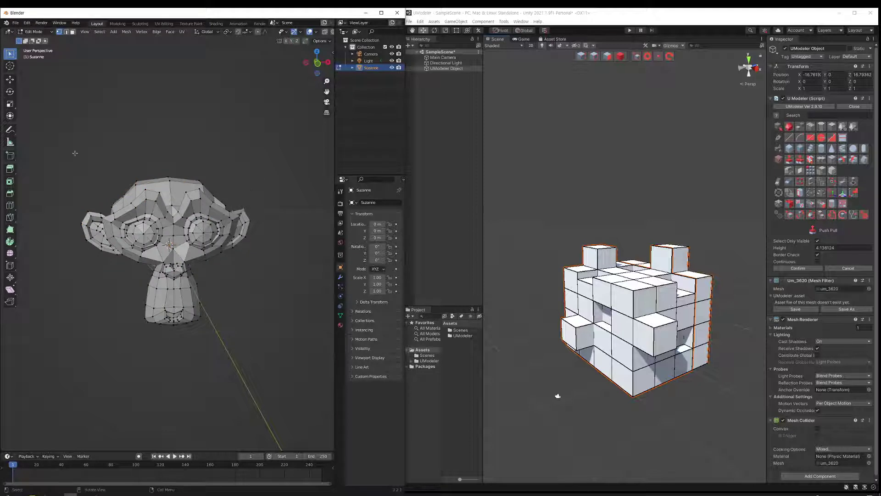
pyautogui.click(10, 91)
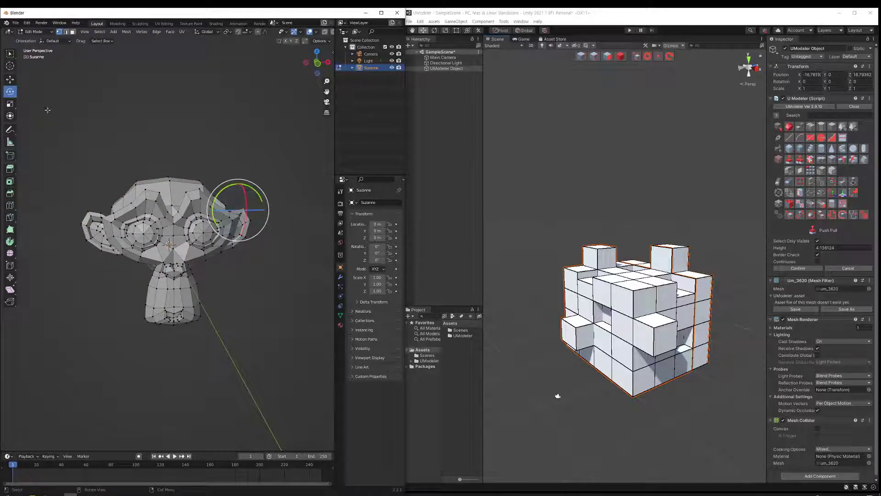
pyautogui.click(10, 80)
pyautogui.moveTo(238, 190); pyautogui.dragTo(236, 172)
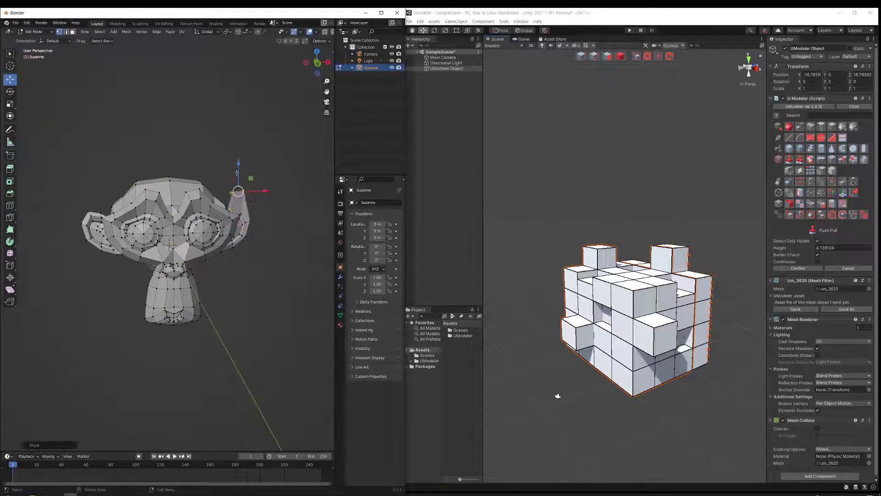
pyautogui.hotkey('ctrl', 'z')
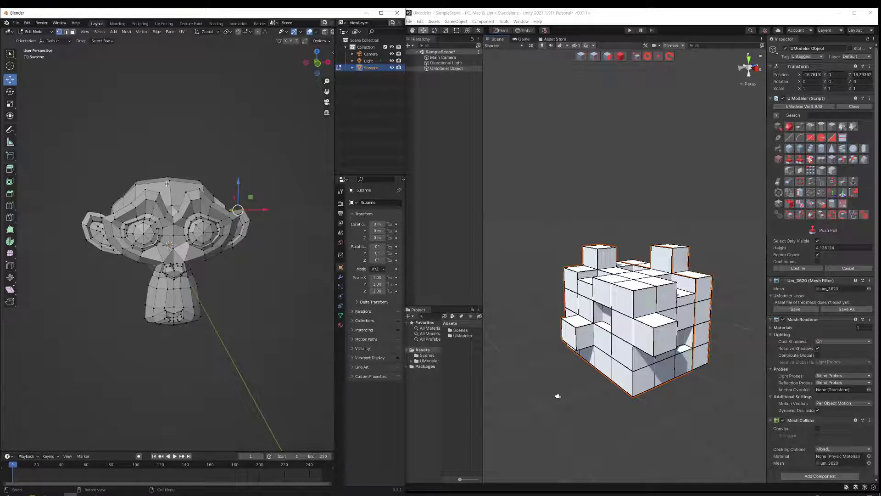
pyautogui.click(256, 303)
# Commit the pending push-pull on the cube, then orbit and zoom in to view it from the front.
pyautogui.click(589, 420)
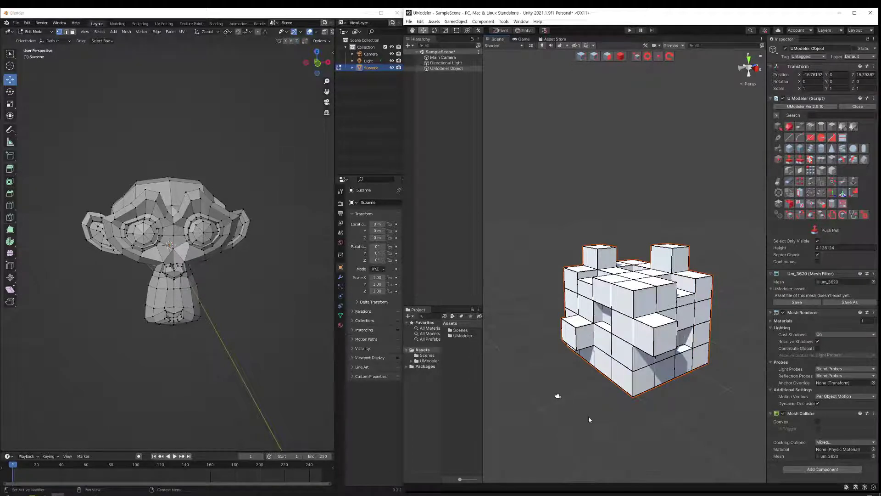
pyautogui.moveTo(589, 419); pyautogui.dragTo(575, 389, button='middle')
pyautogui.keyDown('alt'); pyautogui.moveTo(590, 410); pyautogui.dragTo(556, 404); pyautogui.keyUp('alt')
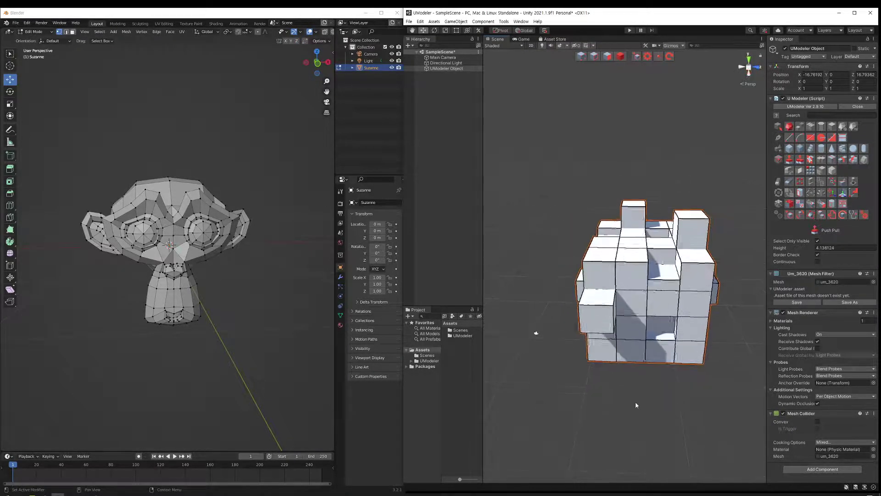
pyautogui.scroll(1, 635, 402)
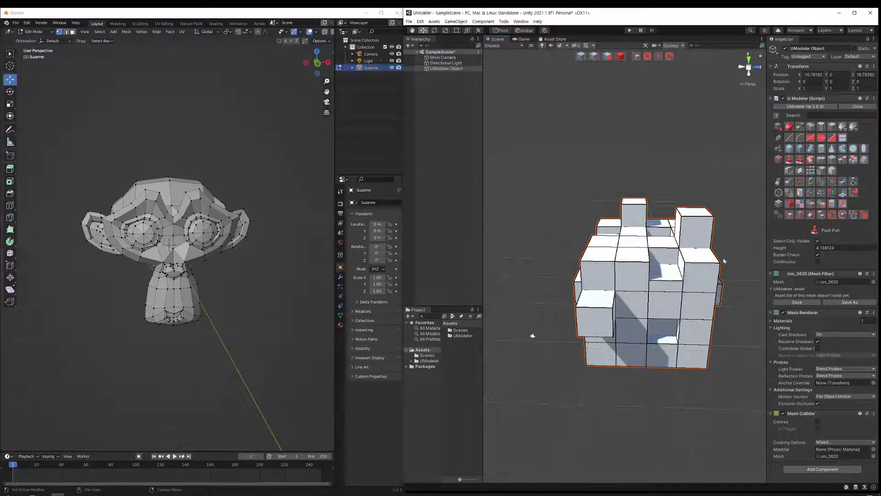
# Start UModeler's Mirror tool on the cube and slide the mirror plane, snapping it to a cube vertex.
pyautogui.click(843, 162)
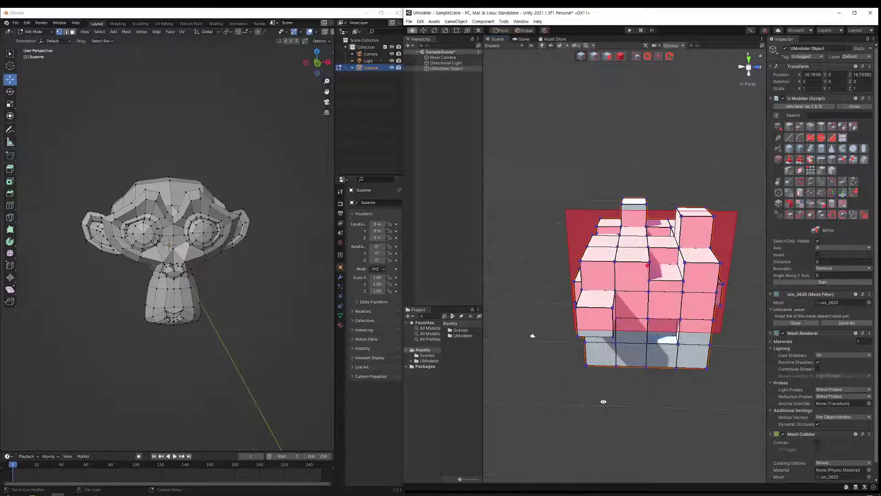
pyautogui.keyDown('alt'); pyautogui.moveTo(603, 401); pyautogui.dragTo(674, 434); pyautogui.keyUp('alt')
pyautogui.moveTo(620, 308); pyautogui.dragTo(659, 307)
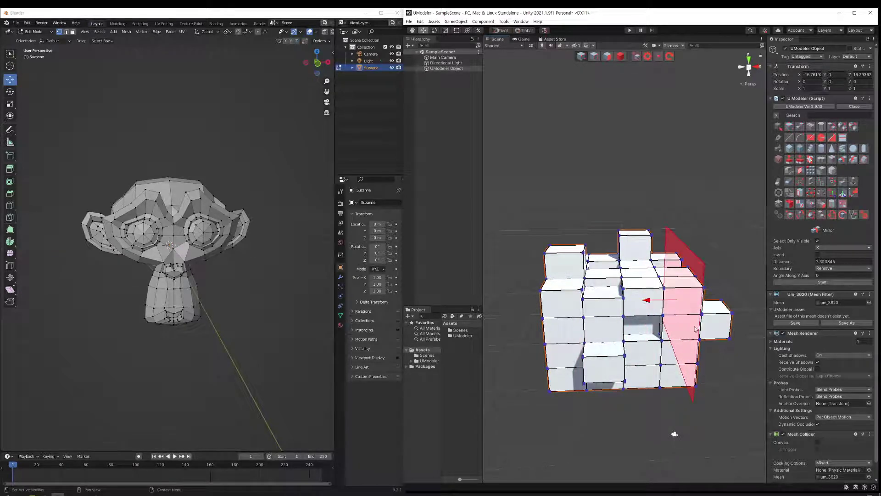
pyautogui.scroll(3, 737, 362)
pyautogui.keyDown('alt'); pyautogui.moveTo(739, 364); pyautogui.dragTo(675, 369); pyautogui.keyUp('alt')
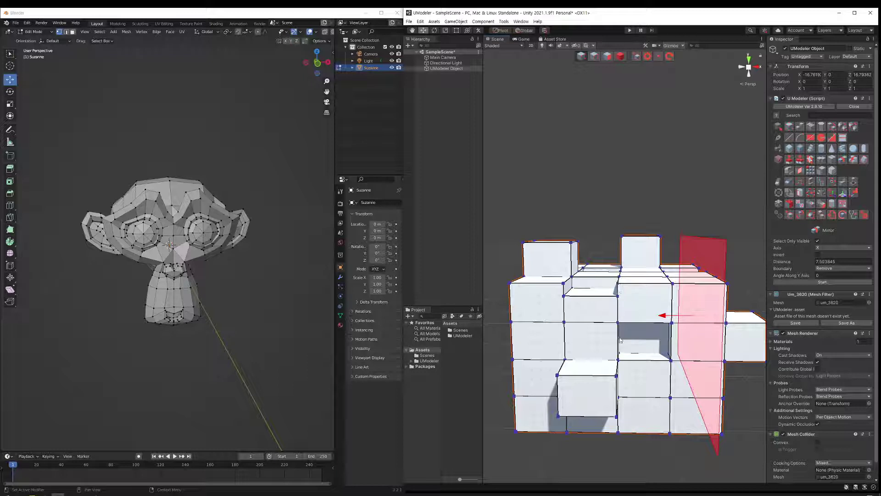
pyautogui.keyDown('alt'); pyautogui.moveTo(633, 309); pyautogui.dragTo(647, 271); pyautogui.keyUp('alt')
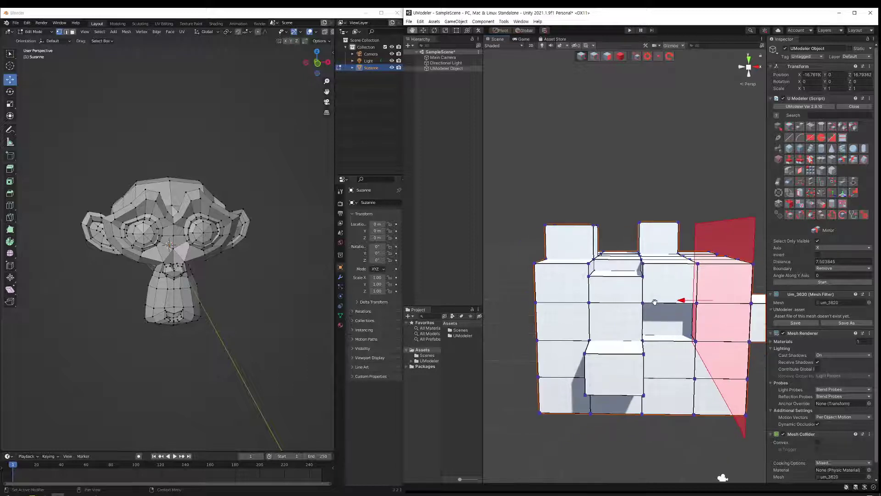
pyautogui.click(644, 264)
pyautogui.scroll(-3, 644, 267)
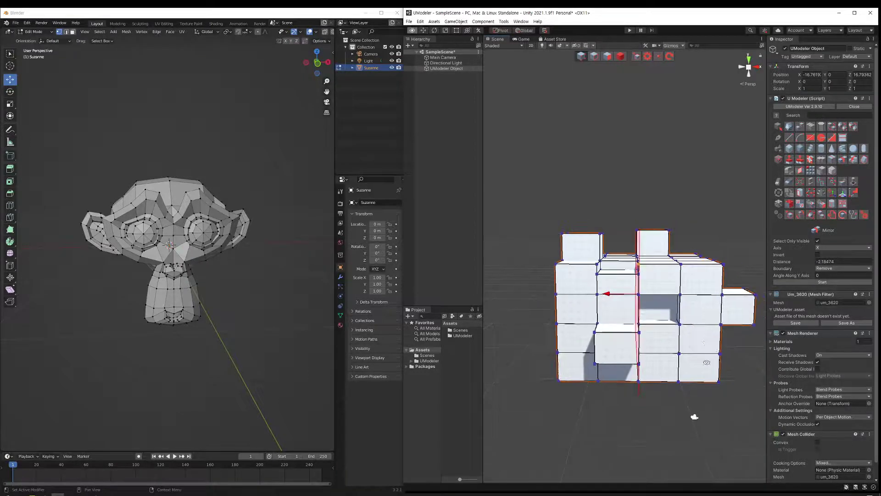
pyautogui.keyDown('alt'); pyautogui.moveTo(647, 280); pyautogui.dragTo(658, 321); pyautogui.keyUp('alt')
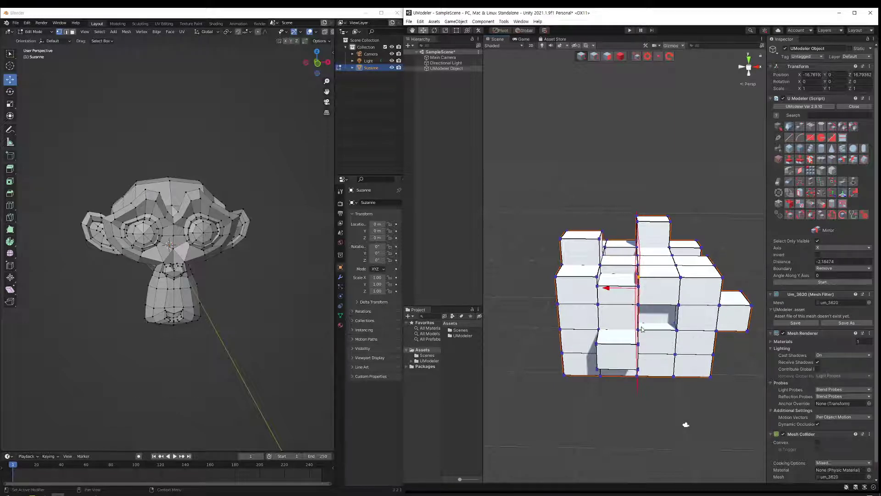
# Move the mirror plane to the cube's middle at distance -1.939248 and set its axis to Y.
pyautogui.press('alt')
pyautogui.keyDown('alt'); pyautogui.moveTo(667, 330); pyautogui.dragTo(671, 353); pyautogui.keyUp('alt')
pyautogui.moveTo(632, 302); pyautogui.dragTo(644, 320)
pyautogui.moveTo(684, 353); pyautogui.dragTo(655, 356, button='middle')
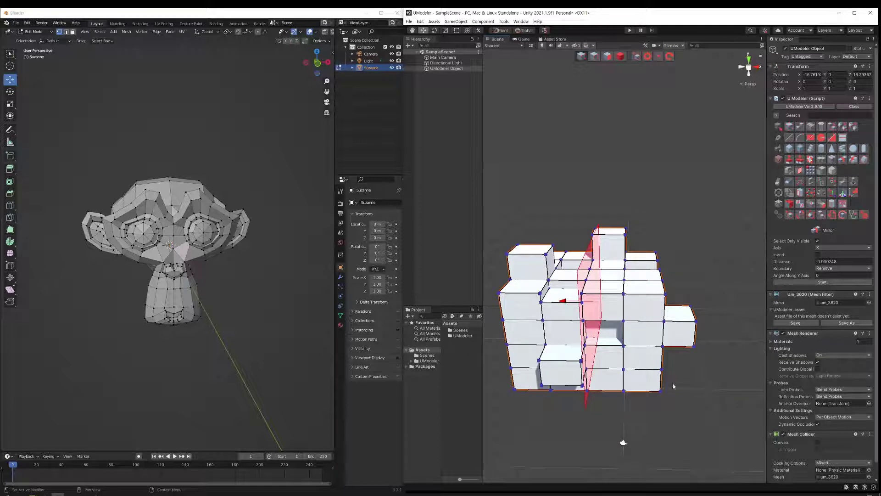
pyautogui.keyDown('alt'); pyautogui.moveTo(674, 395); pyautogui.dragTo(664, 404); pyautogui.keyUp('alt')
pyautogui.moveTo(660, 393); pyautogui.dragTo(672, 388, button='middle')
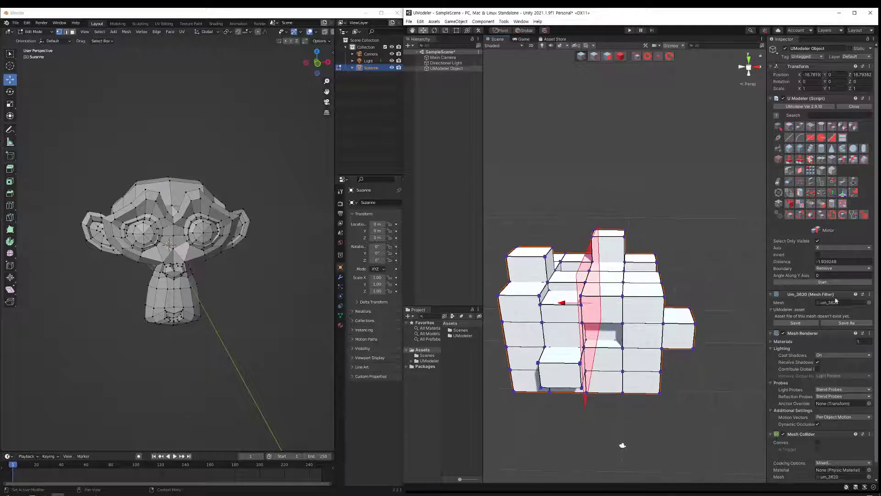
pyautogui.moveTo(680, 319); pyautogui.dragTo(718, 311, button='middle')
pyautogui.scroll(2, 717, 313)
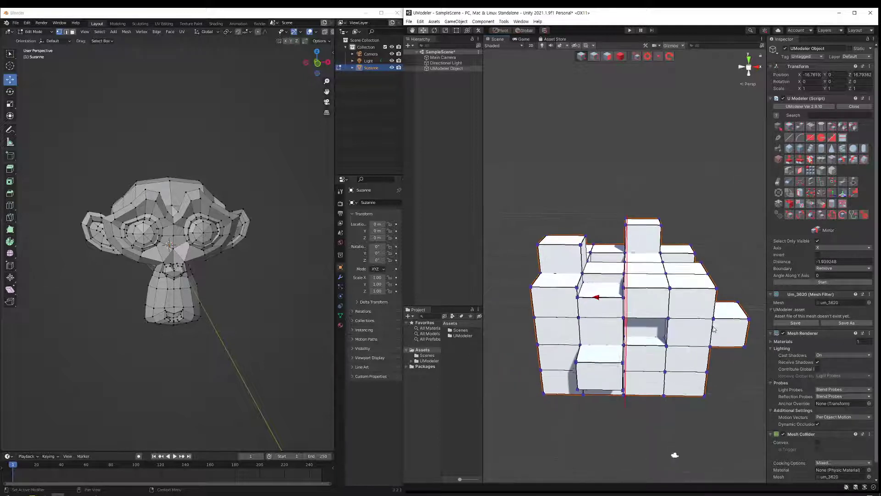
pyautogui.keyDown('alt'); pyautogui.moveTo(701, 338); pyautogui.dragTo(681, 348); pyautogui.keyUp('alt')
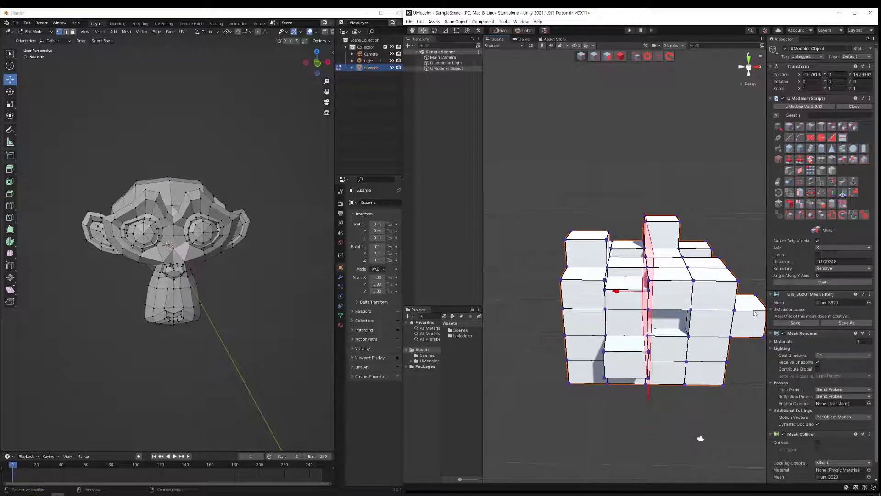
pyautogui.click(834, 252)
pyautogui.click(829, 262)
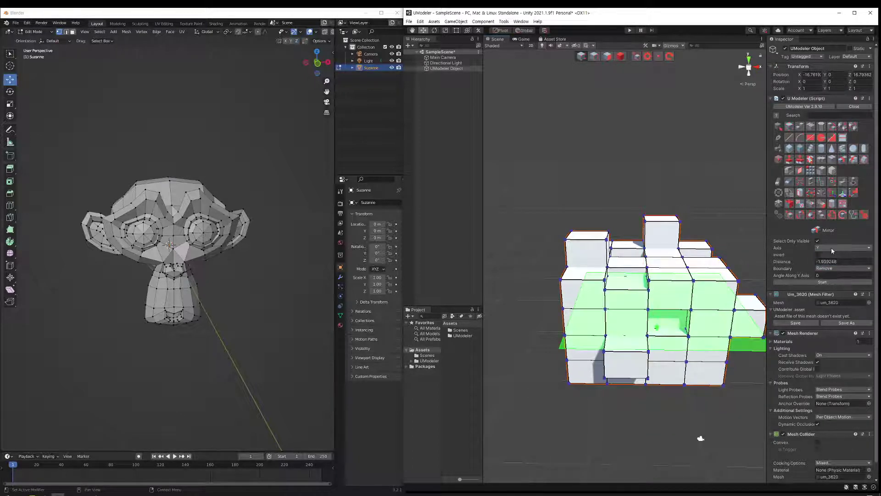
# Preview the Z mirror axis, switch it back to X, and orbit around the cube to inspect.
pyautogui.click(832, 247)
pyautogui.click(830, 270)
pyautogui.click(833, 247)
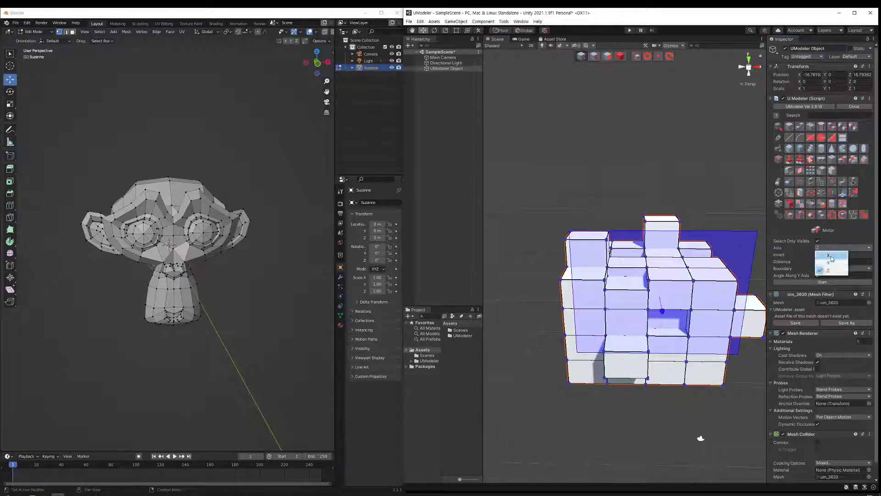
pyautogui.click(828, 255)
pyautogui.keyDown('alt'); pyautogui.moveTo(706, 323); pyautogui.dragTo(684, 327); pyautogui.keyUp('alt')
pyautogui.moveTo(684, 328); pyautogui.dragTo(707, 324, button='middle')
pyautogui.moveTo(741, 291); pyautogui.dragTo(713, 283, button='middle')
pyautogui.keyDown('alt'); pyautogui.moveTo(716, 319); pyautogui.dragTo(678, 330); pyautogui.keyUp('alt')
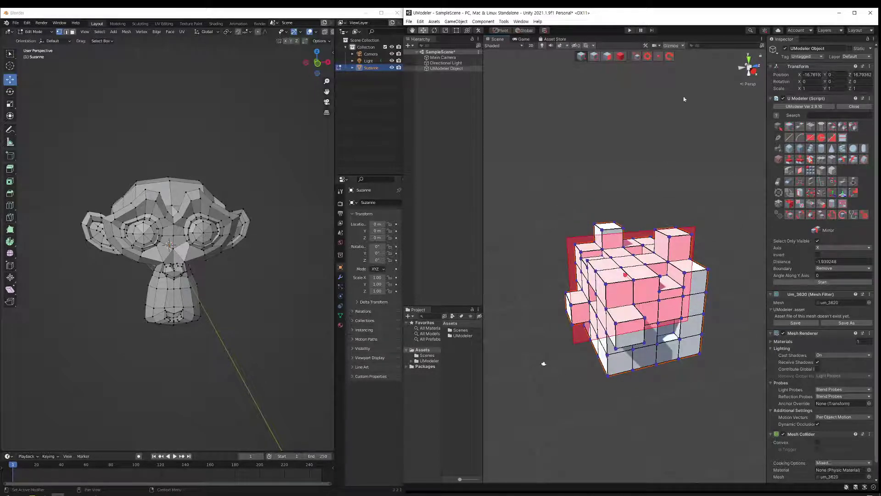
# Switch to Vertex mode and box-select the cube's visible vertices.
pyautogui.click(593, 57)
pyautogui.click(582, 58)
pyautogui.moveTo(552, 171); pyautogui.dragTo(731, 420)
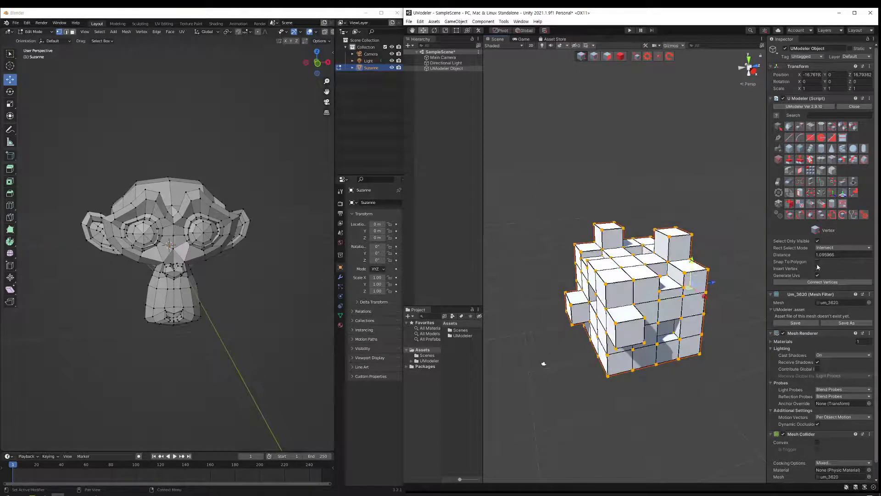
pyautogui.keyDown('alt'); pyautogui.moveTo(547, 347); pyautogui.dragTo(661, 341); pyautogui.keyUp('alt')
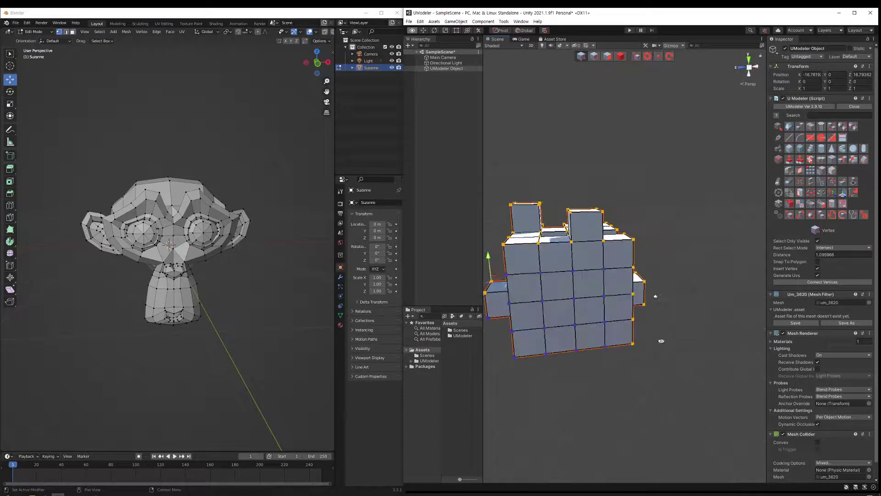
pyautogui.moveTo(591, 355); pyautogui.dragTo(682, 378, button='middle')
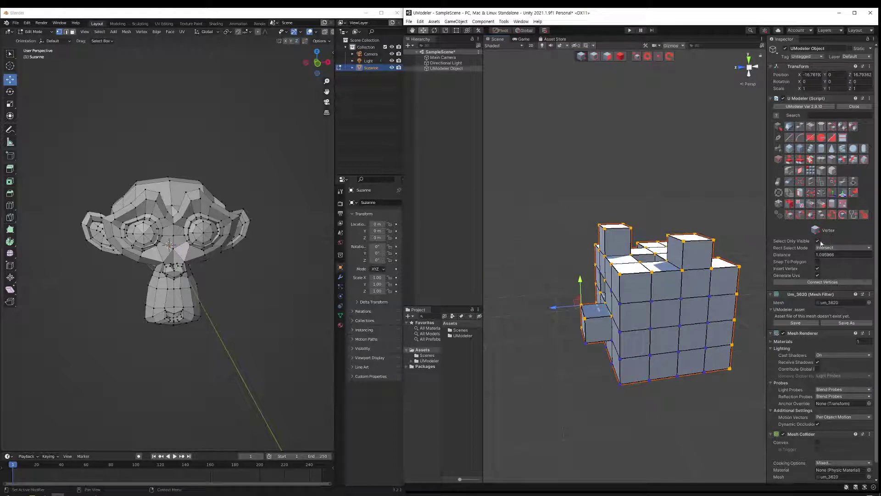
# Uncheck Select Only Visible, box-select every vertex, clear the selection, and switch to Move.
pyautogui.click(818, 241)
pyautogui.moveTo(545, 193); pyautogui.dragTo(761, 410)
pyautogui.keyDown('alt'); pyautogui.moveTo(599, 413); pyautogui.dragTo(725, 429); pyautogui.keyUp('alt')
pyautogui.click(679, 402)
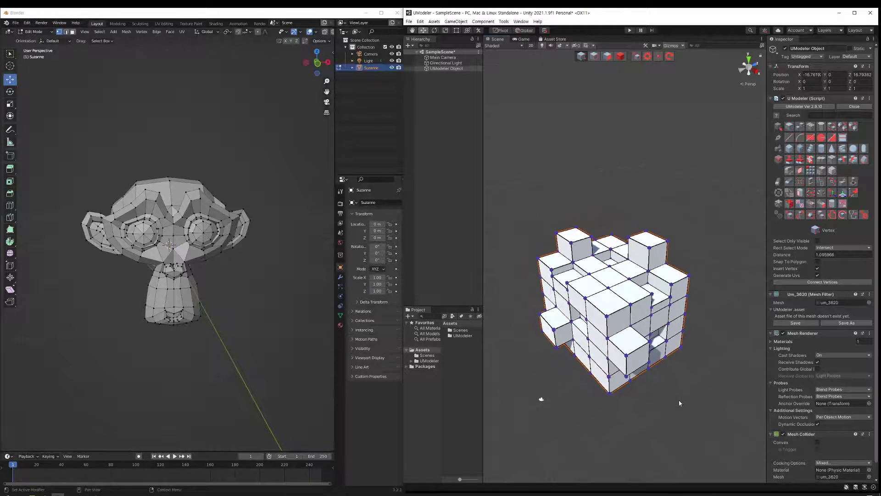
pyautogui.press('w')
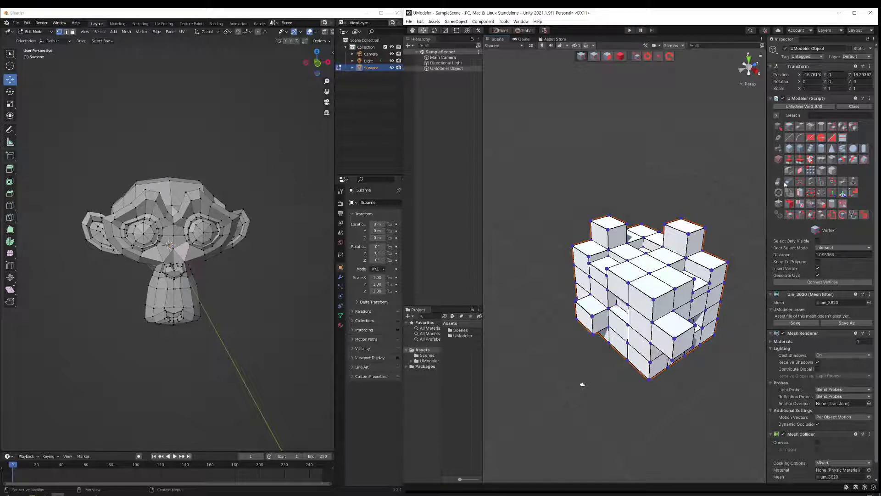
# Open the Mirror tool and cycle the mirror axis through Y and Z, ending on X.
pyautogui.click(842, 159)
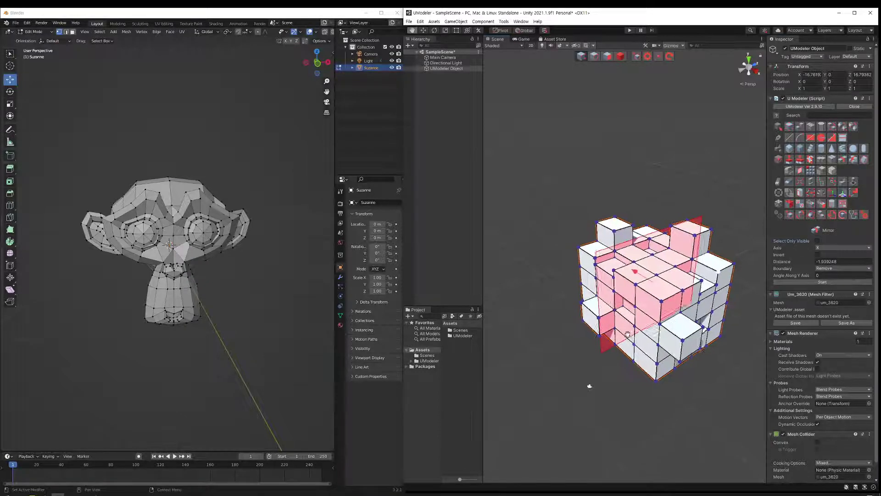
pyautogui.click(821, 251)
pyautogui.click(825, 260)
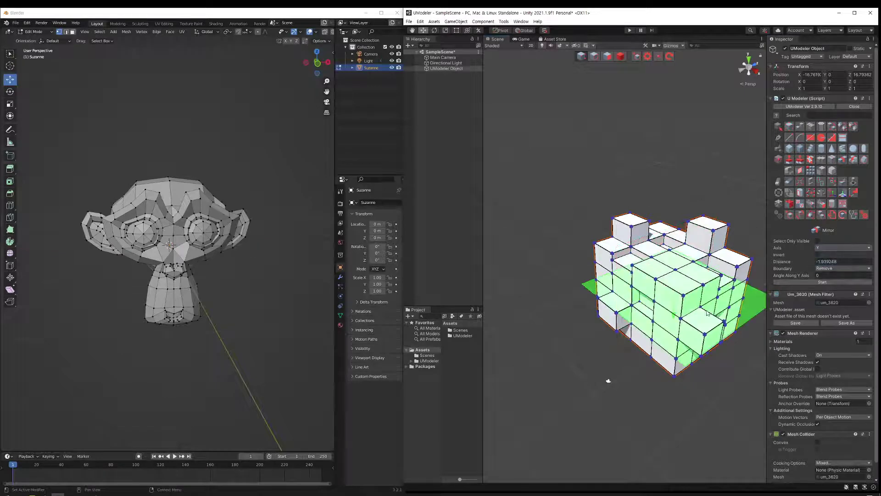
pyautogui.keyDown('alt'); pyautogui.moveTo(622, 362); pyautogui.dragTo(599, 353, button='middle'); pyautogui.keyUp('alt')
pyautogui.click(834, 249)
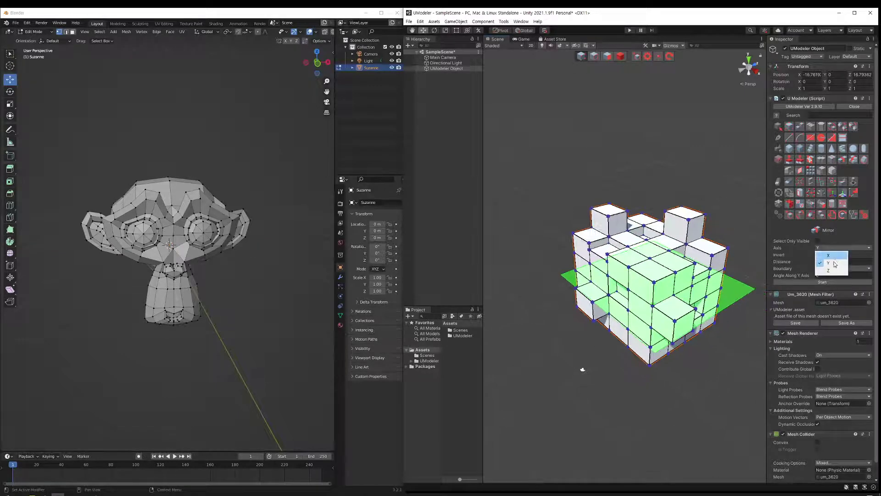
pyautogui.click(833, 271)
pyautogui.click(832, 249)
pyautogui.click(832, 255)
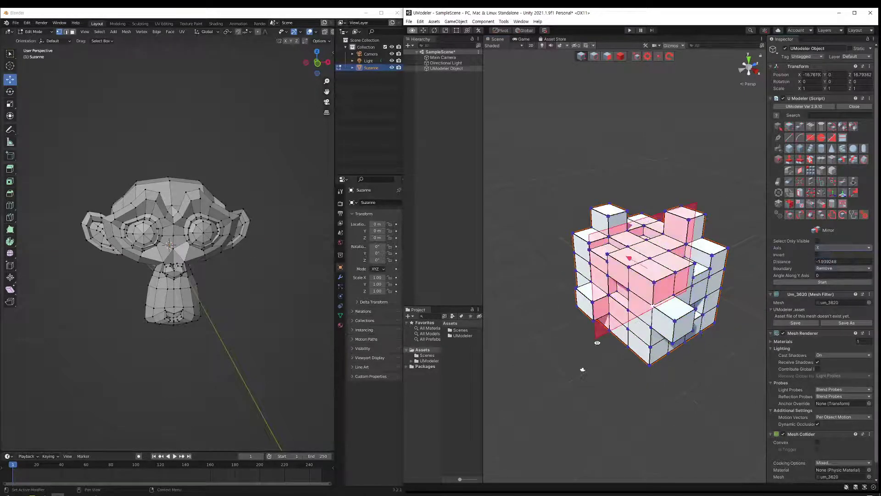
# Snap the mirror plane onto the mesh's centre vertex and apply the mirror with Start.
pyautogui.keyDown('alt'); pyautogui.moveTo(597, 360); pyautogui.dragTo(718, 379); pyautogui.keyUp('alt')
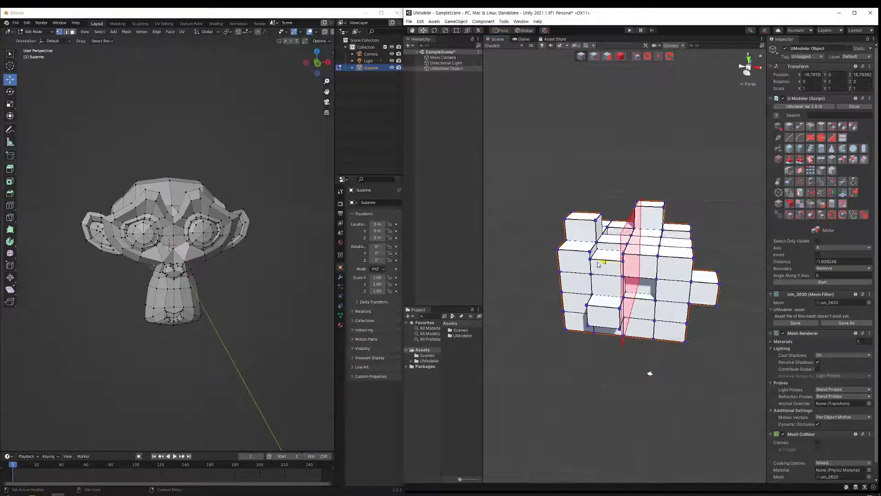
pyautogui.moveTo(598, 263)
pyautogui.mouseDown()
pyautogui.moveTo(587, 261)
pyautogui.moveTo(612, 264)
pyautogui.mouseUp()
pyautogui.scroll(3, 617, 268)
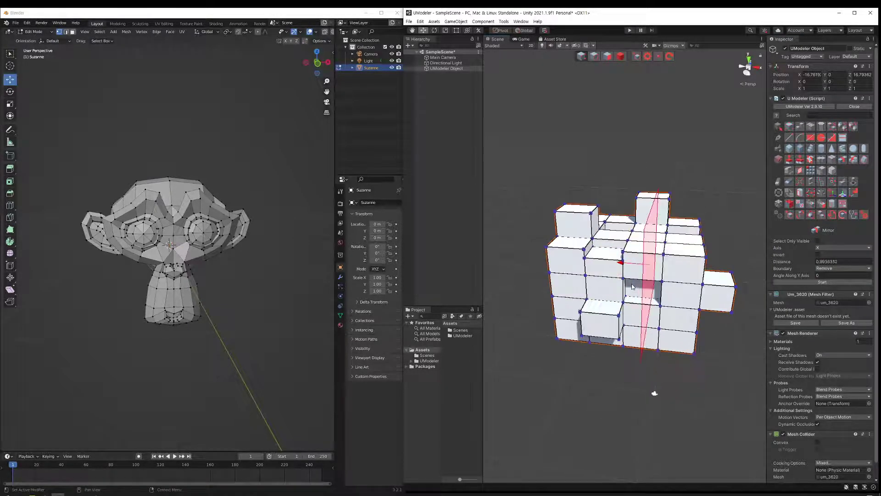
pyautogui.click(623, 252)
pyautogui.keyDown('alt'); pyautogui.moveTo(641, 325); pyautogui.dragTo(659, 329); pyautogui.keyUp('alt')
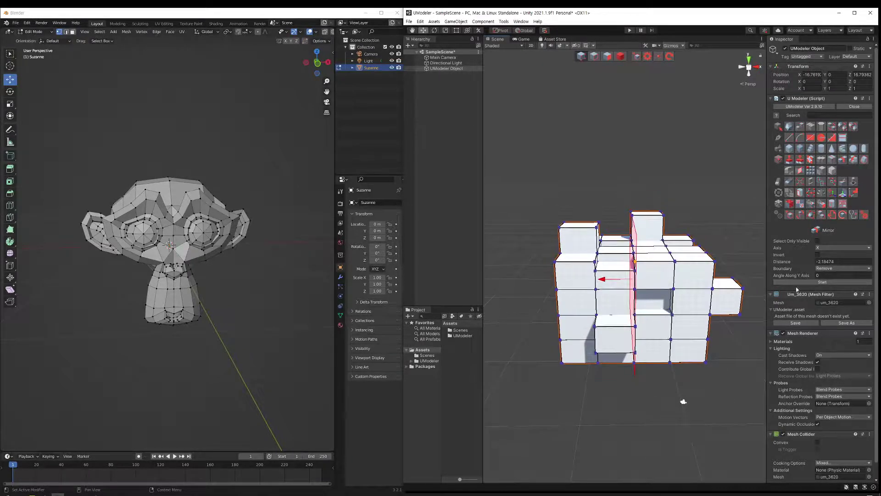
pyautogui.click(817, 284)
pyautogui.moveTo(682, 401)
pyautogui.keyDown('alt'); pyautogui.mouseDown()
pyautogui.moveTo(596, 409)
pyautogui.moveTo(578, 391)
pyautogui.moveTo(705, 278)
pyautogui.moveTo(702, 164)
pyautogui.moveTo(667, 407)
pyautogui.mouseUp(); pyautogui.keyUp('alt')
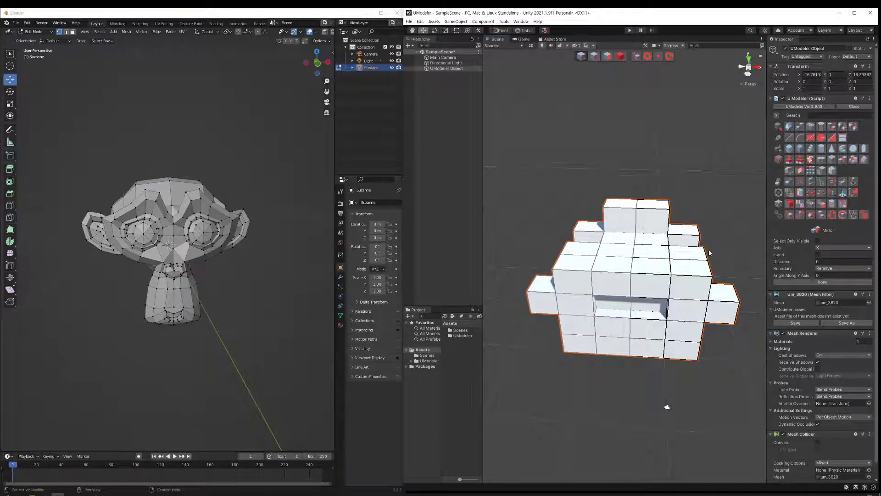
# In Vertex mode, raise the upper-right vertices into mirrored spikes, then undo the change.
pyautogui.click(582, 56)
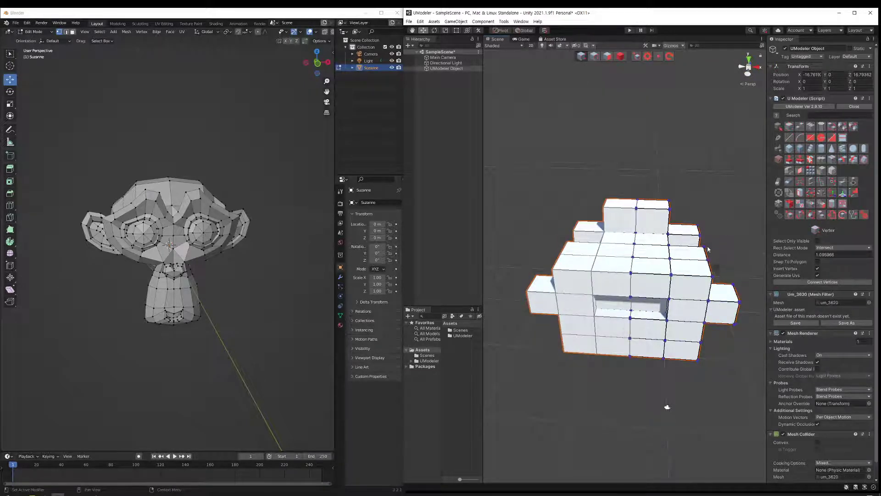
pyautogui.moveTo(717, 271); pyautogui.dragTo(700, 155)
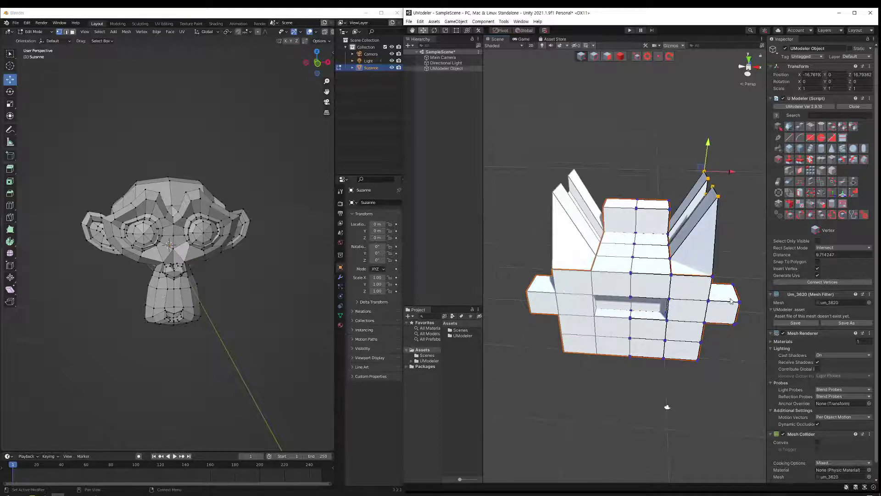
pyautogui.moveTo(731, 301); pyautogui.dragTo(698, 235)
pyautogui.hotkey('ctrl', 'z')
pyautogui.hotkey('ctrl', 'z')
pyautogui.hotkey('ctrl', 'z')
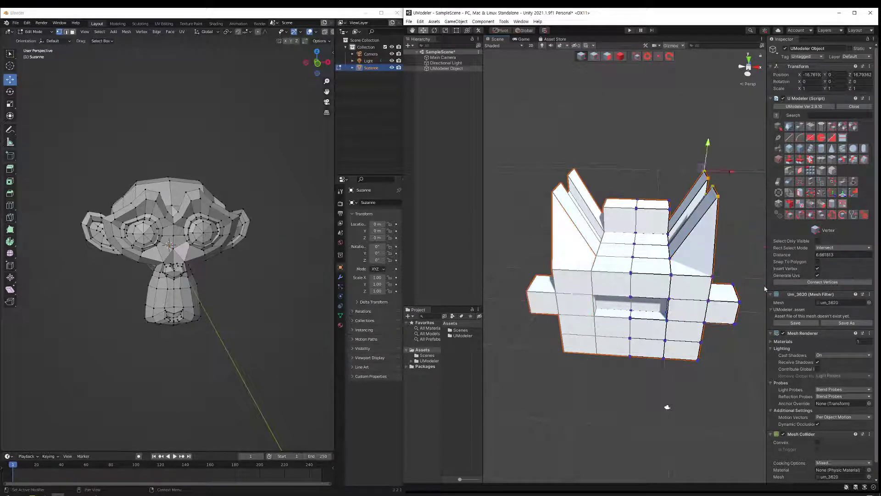
pyautogui.moveTo(708, 364); pyautogui.dragTo(702, 373, button='middle')
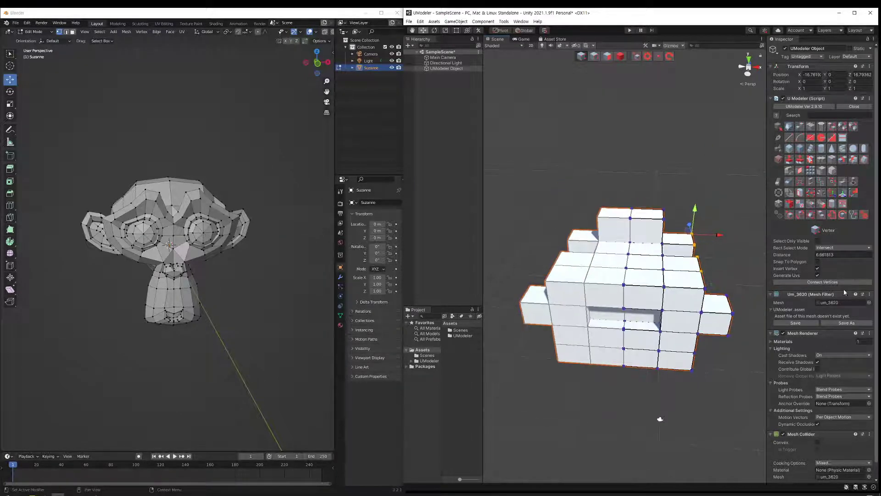
# Run a new mirror pass with Start and finish it with Enter.
pyautogui.click(841, 160)
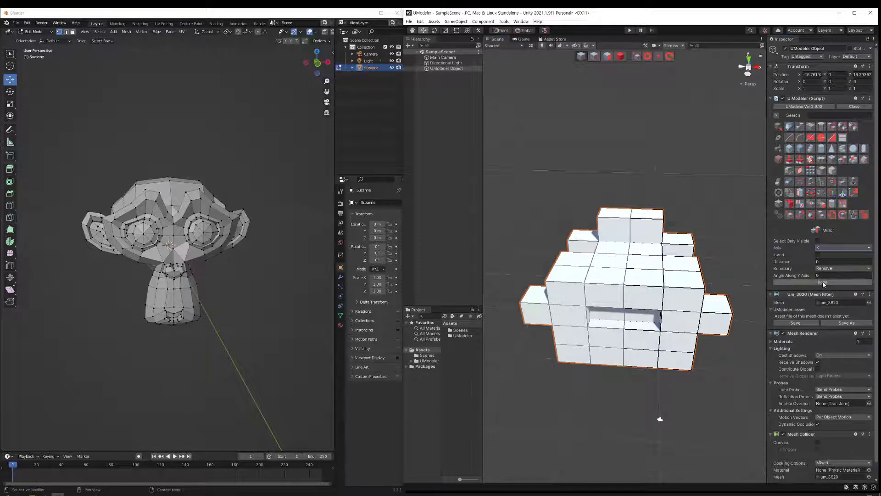
pyautogui.click(823, 282)
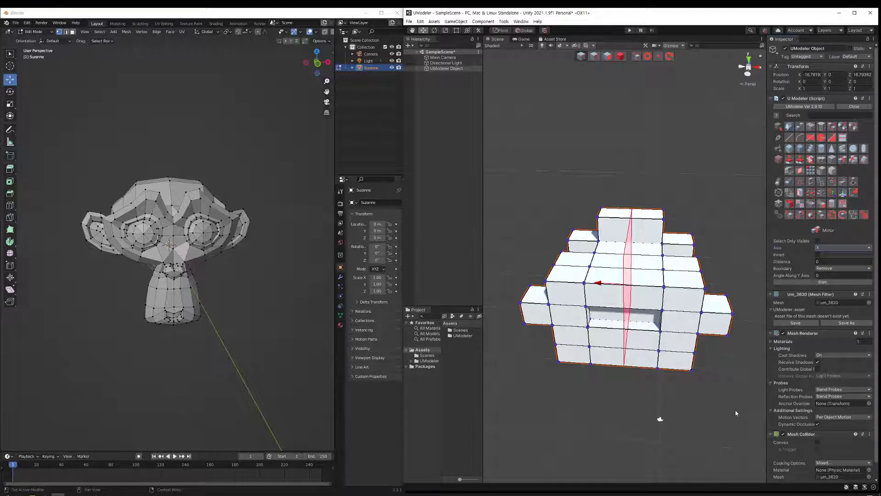
pyautogui.keyDown('alt'); pyautogui.moveTo(660, 418); pyautogui.dragTo(734, 402); pyautogui.keyUp('alt')
pyautogui.keyDown('alt'); pyautogui.moveTo(726, 329); pyautogui.dragTo(701, 338); pyautogui.keyUp('alt')
pyautogui.press('Return')
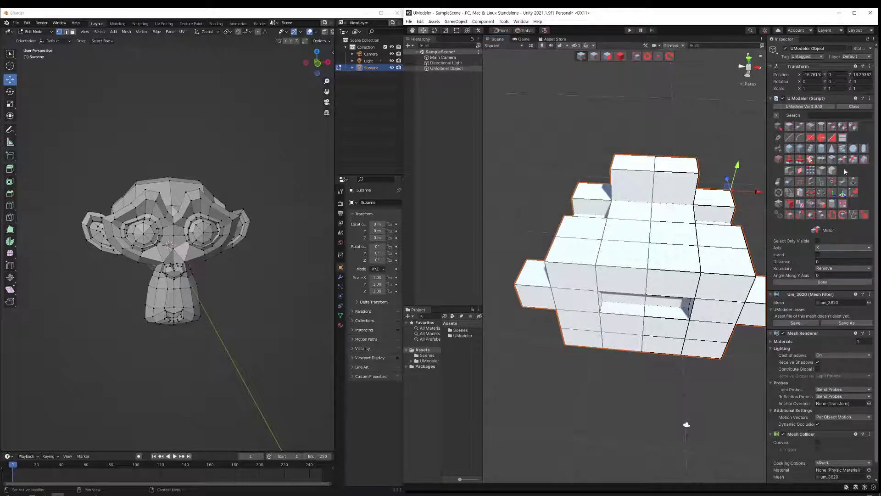
pyautogui.click(659, 249)
pyautogui.keyDown('alt'); pyautogui.moveTo(728, 199); pyautogui.dragTo(674, 213); pyautogui.keyUp('alt')
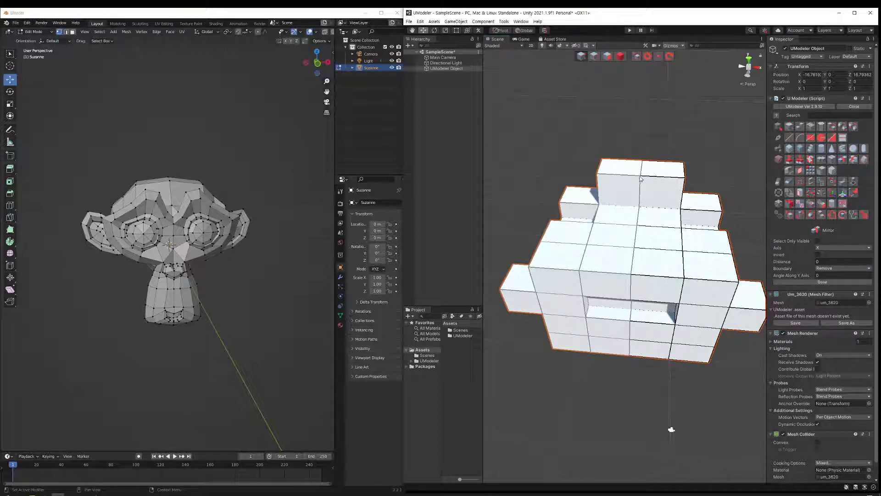
# Set Boundary to Remain then Remove, start a mirror pass, switch to Object mode, then undo back.
pyautogui.click(822, 269)
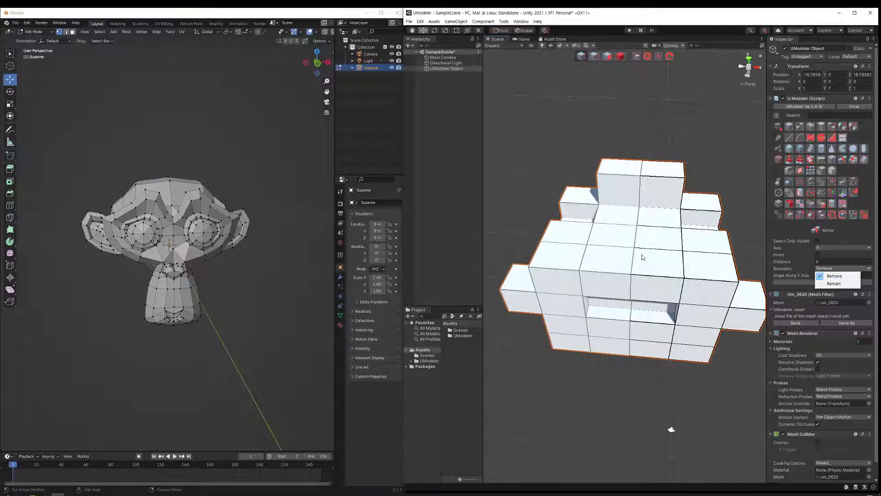
pyautogui.click(834, 283)
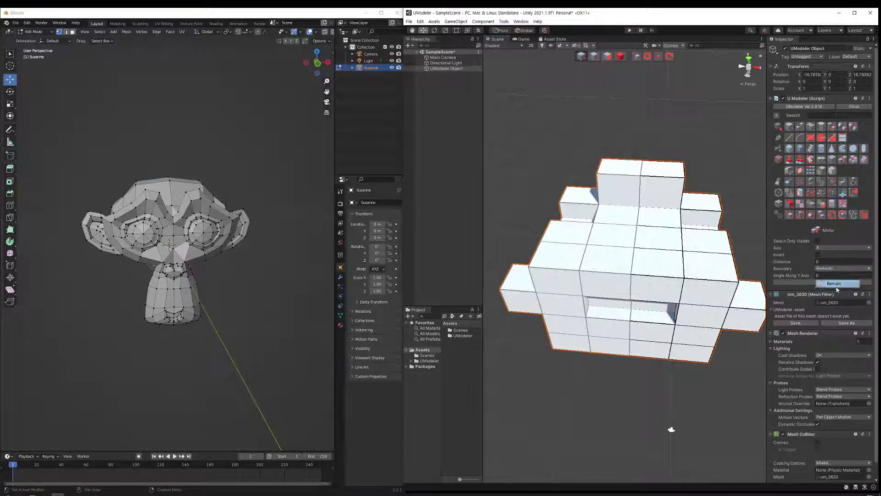
pyautogui.moveTo(705, 317); pyautogui.dragTo(715, 308, button='middle')
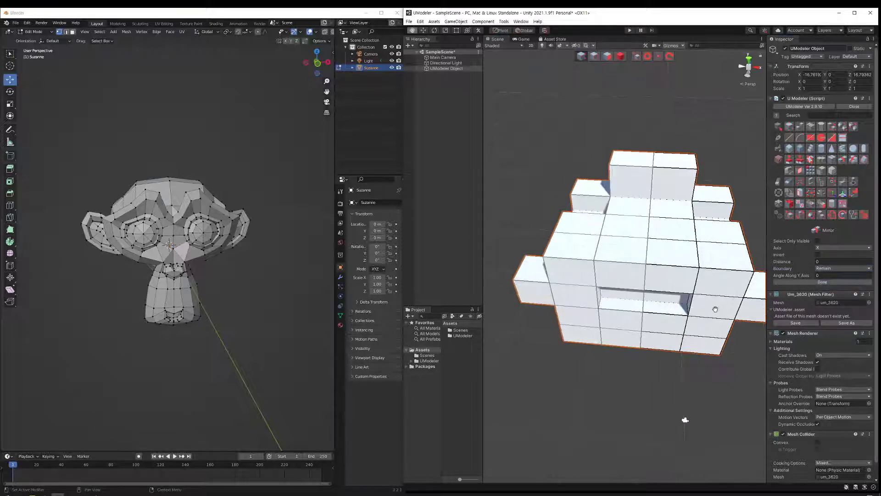
pyautogui.click(836, 268)
pyautogui.click(824, 281)
pyautogui.click(824, 282)
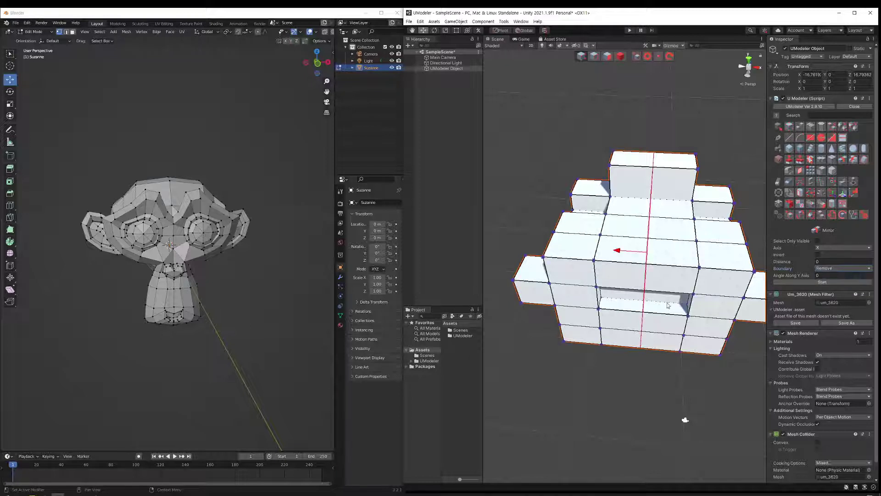
pyautogui.click(621, 56)
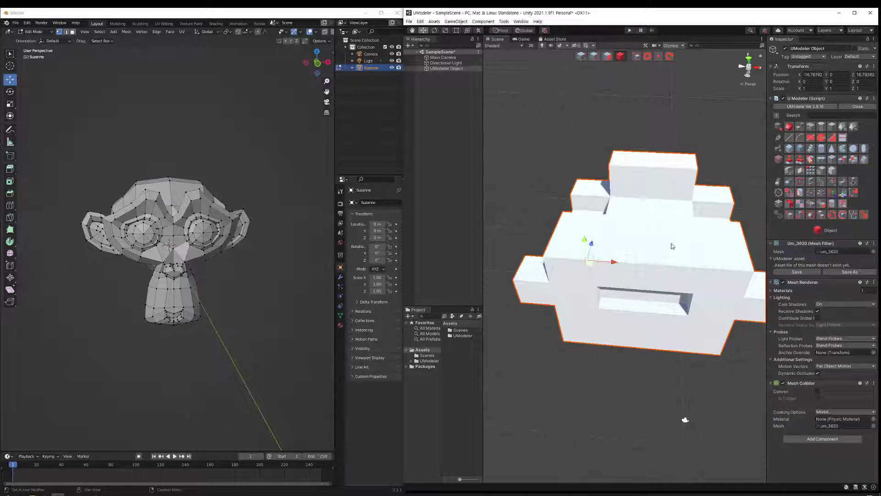
pyautogui.press('1')
pyautogui.hotkey('ctrl', 'z')
pyautogui.hotkey('ctrl', 'z')
pyautogui.hotkey('ctrl', 'z')
# Set Boundary to Remain, start the mirror pass, orbit around the mirrored mesh, then undo.
pyautogui.click(837, 268)
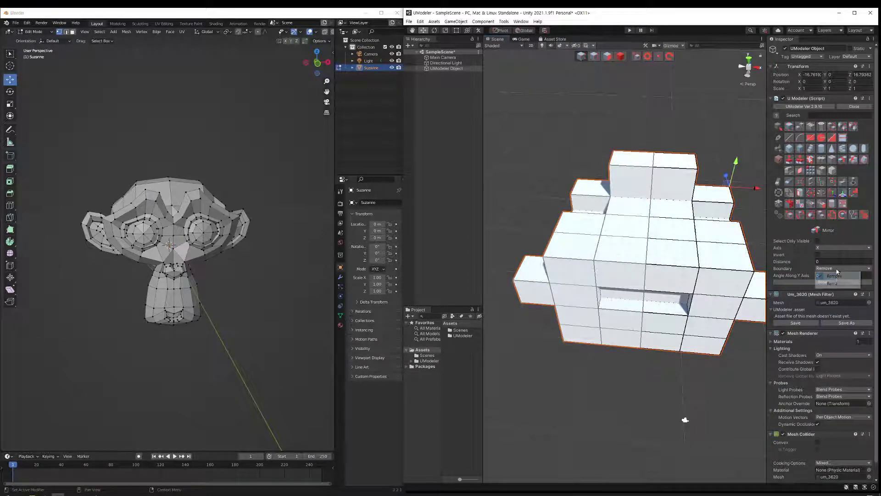
pyautogui.click(835, 284)
pyautogui.click(820, 283)
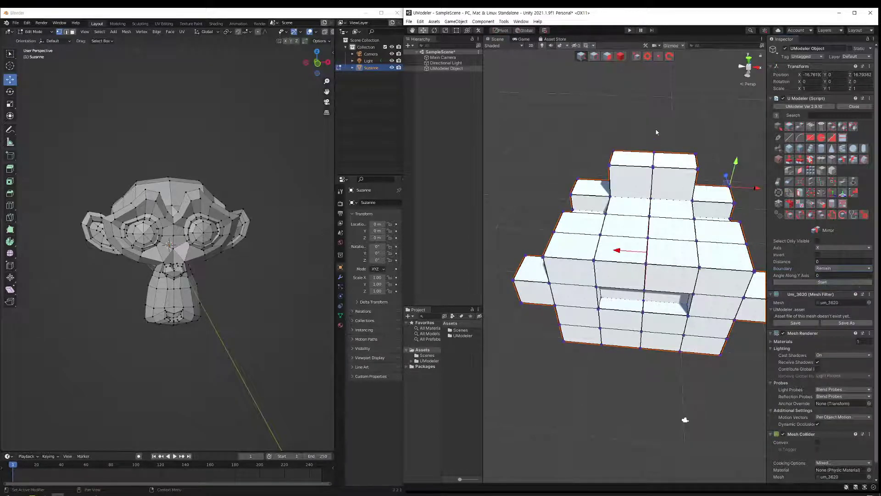
pyautogui.keyDown('alt'); pyautogui.moveTo(673, 135); pyautogui.dragTo(644, 230); pyautogui.keyUp('alt')
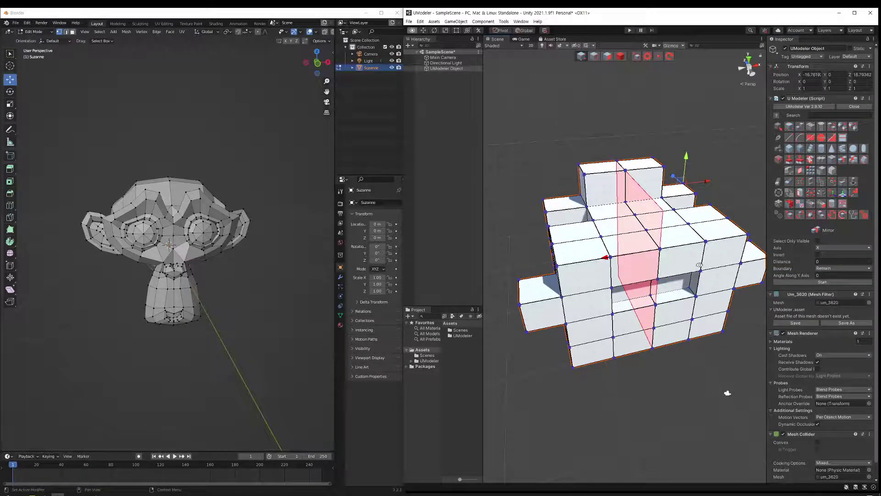
pyautogui.keyDown('alt'); pyautogui.moveTo(689, 271); pyautogui.dragTo(648, 244); pyautogui.keyUp('alt')
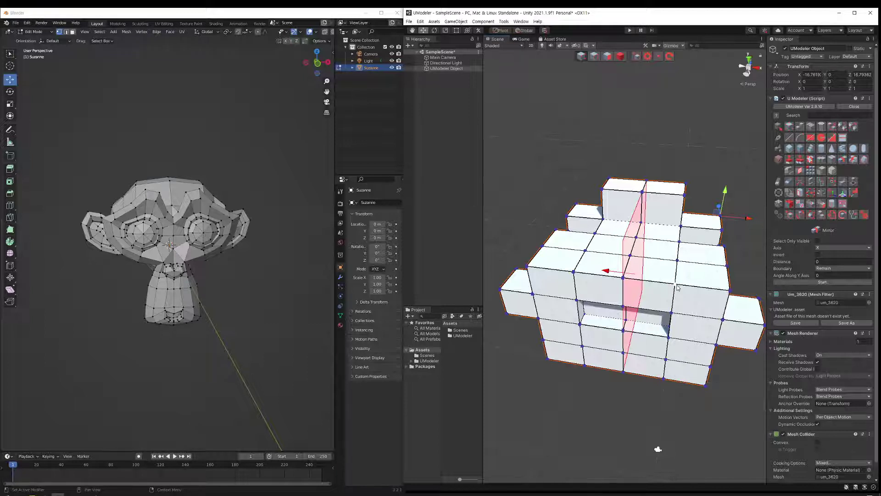
pyautogui.moveTo(681, 300); pyautogui.dragTo(701, 303, button='middle')
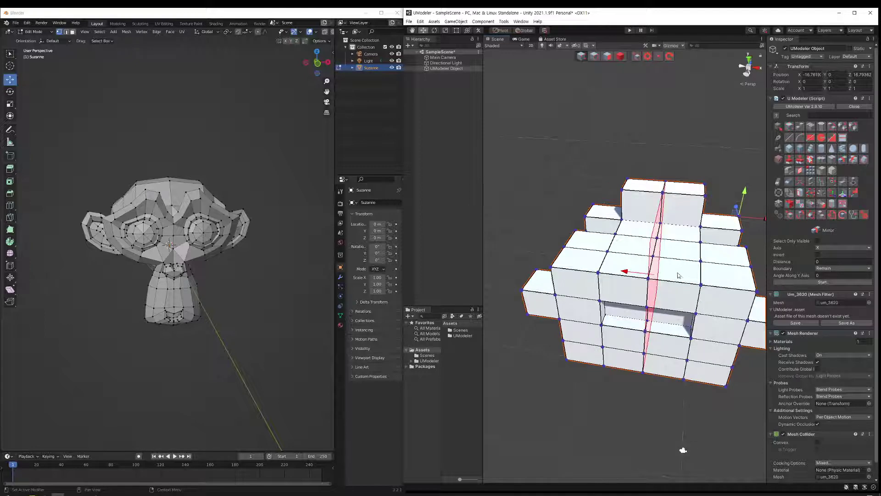
pyautogui.moveTo(672, 271); pyautogui.dragTo(650, 275, button='middle')
pyautogui.hotkey('ctrl', 'z')
pyautogui.hotkey('ctrl', 'z')
pyautogui.hotkey('ctrl', 'z')
pyautogui.hotkey('ctrl', 'z')
pyautogui.hotkey('ctrl', 'z')
pyautogui.hotkey('ctrl', 'z')
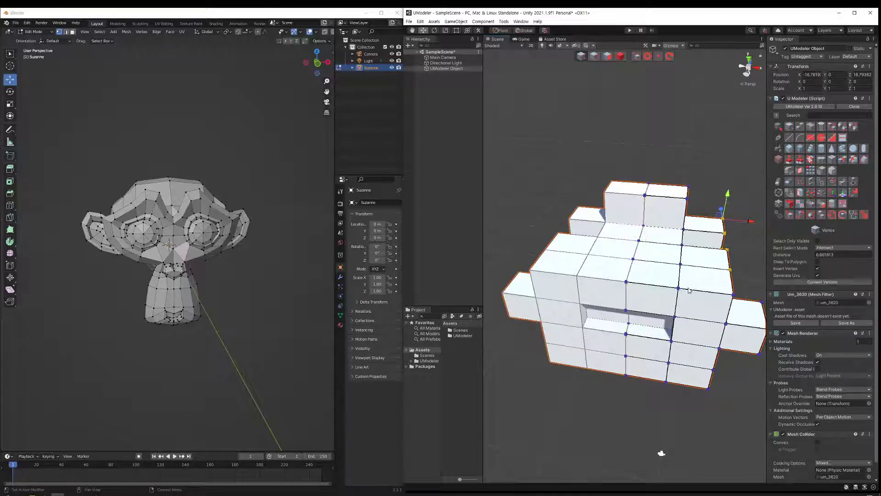
# Enable Invert so the mirror copies the opposite side of the block mesh.
pyautogui.keyDown('alt'); pyautogui.moveTo(690, 290); pyautogui.dragTo(724, 350); pyautogui.keyUp('alt')
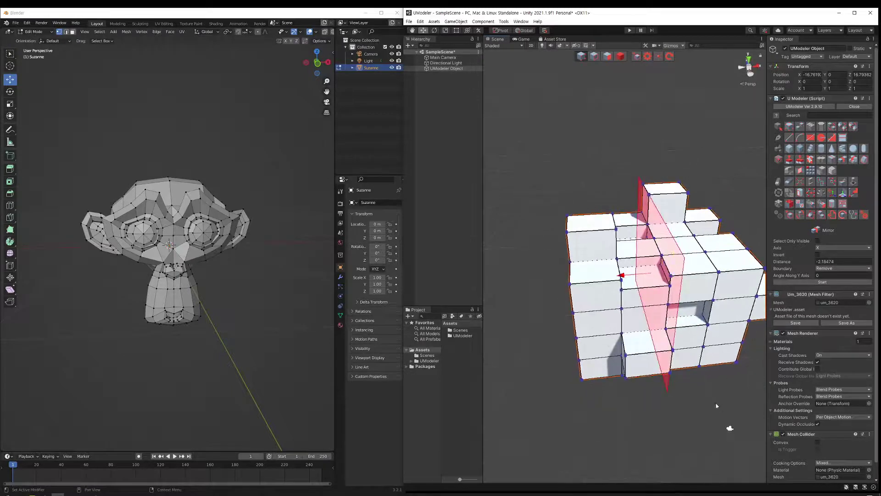
pyautogui.moveTo(713, 378); pyautogui.dragTo(698, 380, button='middle')
pyautogui.moveTo(613, 271); pyautogui.dragTo(542, 280, button='middle')
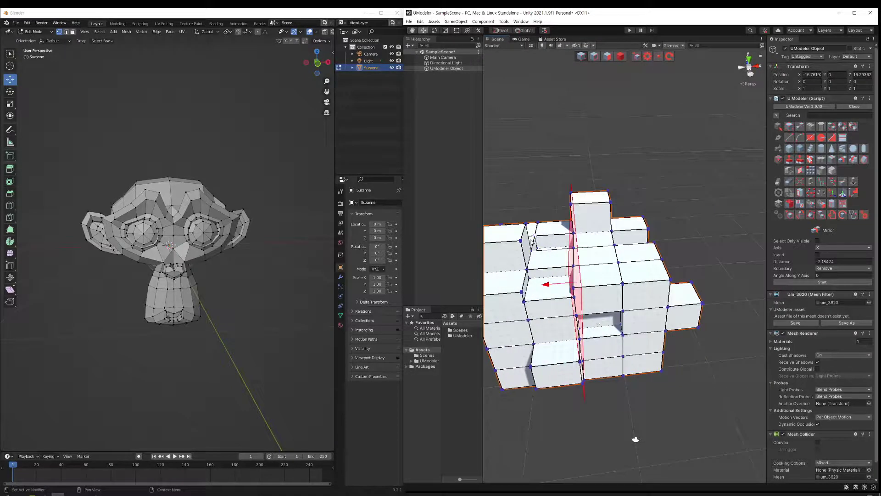
pyautogui.keyDown('alt'); pyautogui.moveTo(534, 240); pyautogui.dragTo(504, 205); pyautogui.keyUp('alt')
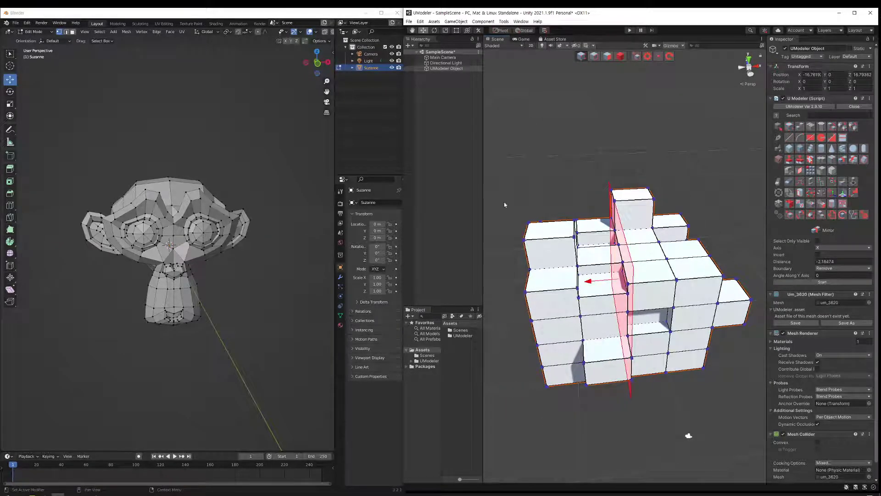
pyautogui.click(818, 255)
# Snap the mirror plane to the centre vertex at distance -2.18474 and apply the mirror.
pyautogui.moveTo(679, 305); pyautogui.dragTo(637, 307, button='middle')
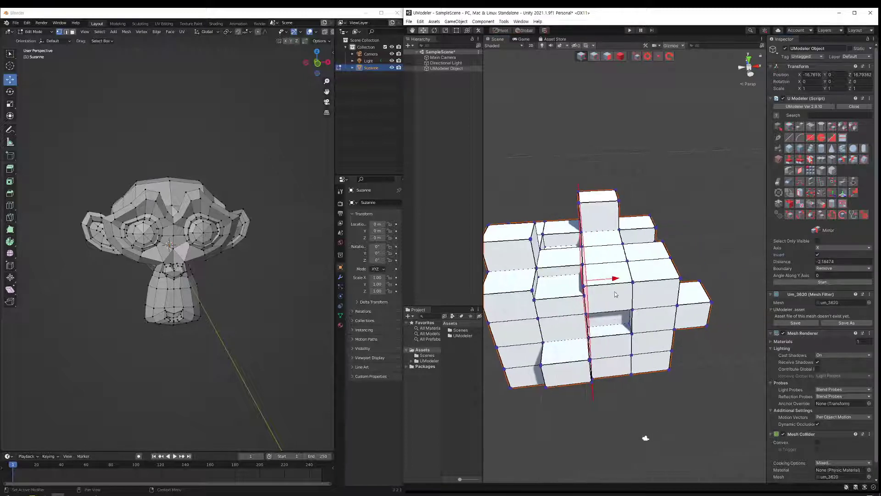
pyautogui.moveTo(618, 281)
pyautogui.mouseDown()
pyautogui.moveTo(655, 280)
pyautogui.moveTo(629, 279)
pyautogui.mouseUp()
pyautogui.click(585, 286)
pyautogui.moveTo(614, 320); pyautogui.dragTo(637, 318, button='middle')
pyautogui.click(826, 284)
pyautogui.keyDown('alt'); pyautogui.moveTo(700, 353); pyautogui.dragTo(563, 262); pyautogui.keyUp('alt')
pyautogui.moveTo(642, 296); pyautogui.dragTo(657, 322, button='middle')
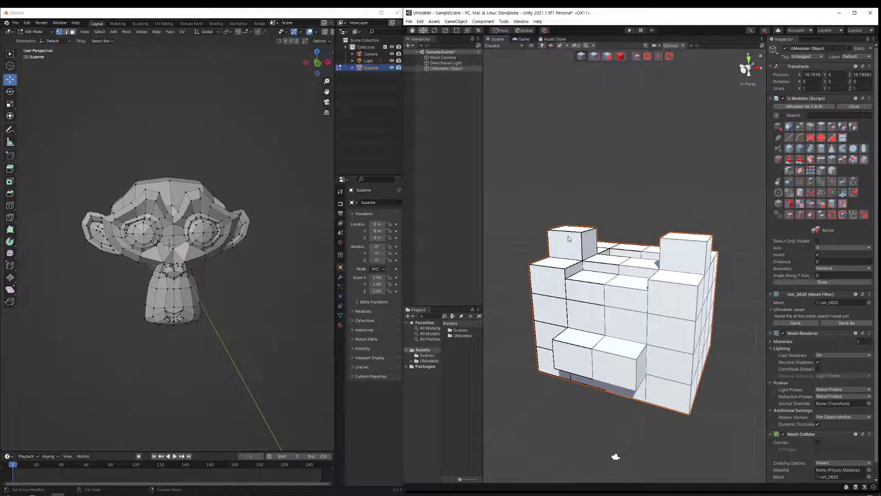
# With the Vertex tool, raise one tower's top vertices along Y so both towers slant upward.
pyautogui.click(595, 56)
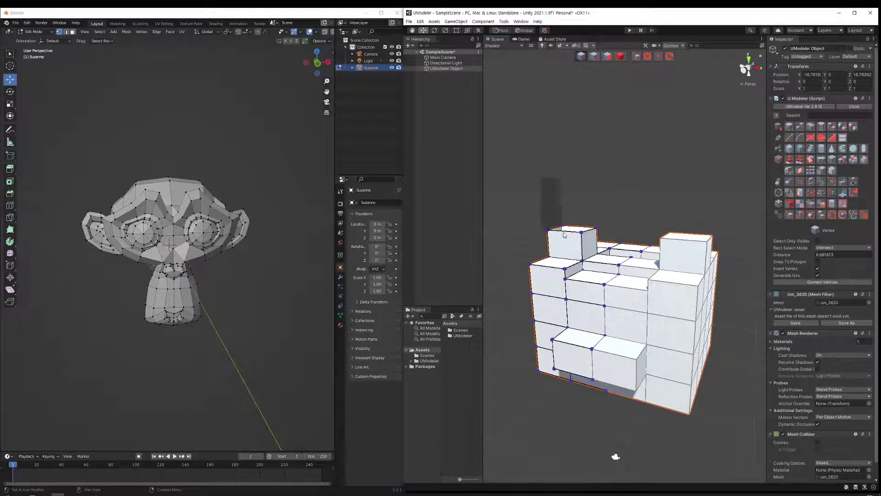
pyautogui.moveTo(566, 195); pyautogui.dragTo(564, 171)
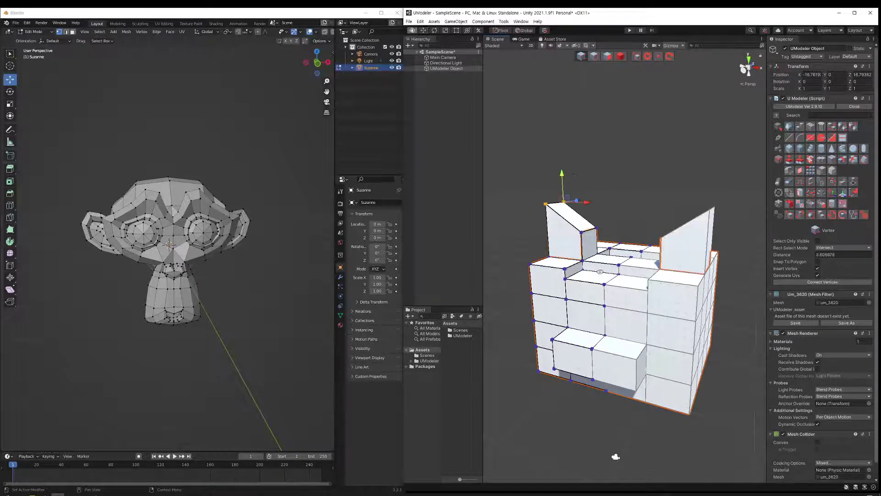
pyautogui.moveTo(692, 299); pyautogui.dragTo(725, 311, button='middle')
# Re-run Mirror on the mesh, switch to Object mode and reselect UModeler Object.
pyautogui.click(831, 170)
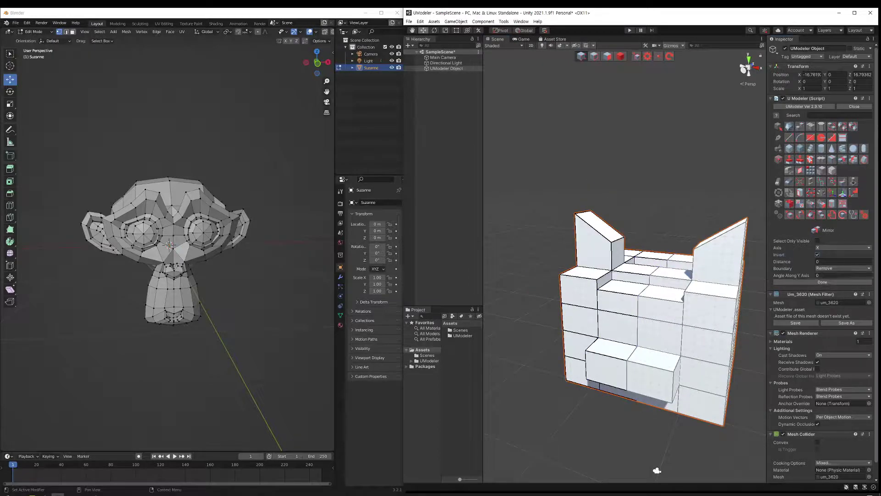
pyautogui.click(823, 282)
pyautogui.keyDown('alt'); pyautogui.moveTo(624, 177); pyautogui.dragTo(665, 222); pyautogui.keyUp('alt')
pyautogui.click(619, 56)
pyautogui.click(642, 95)
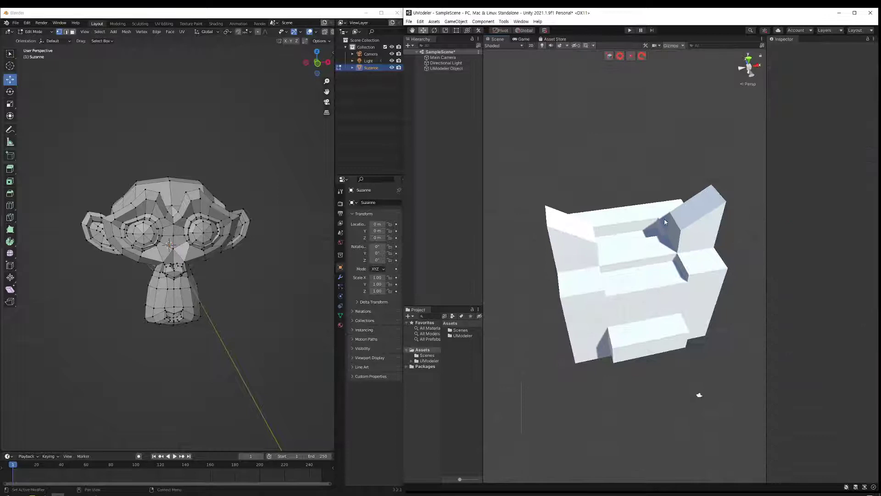
pyautogui.click(642, 263)
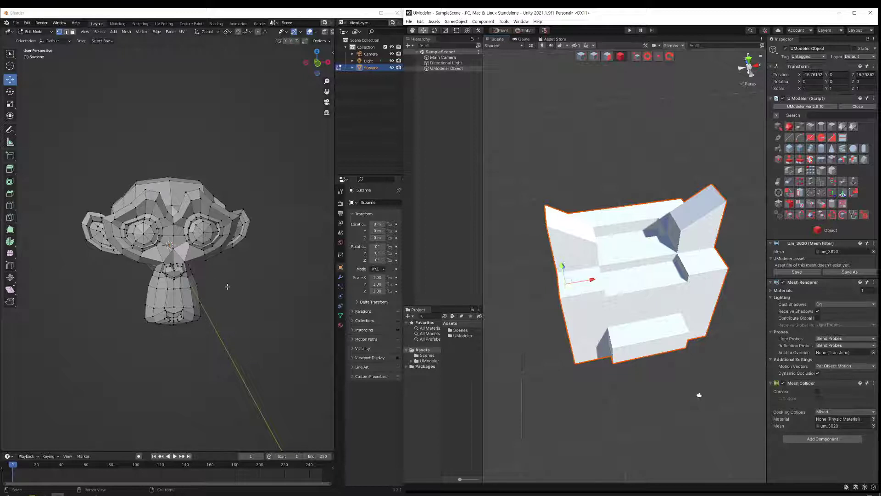
# Orbit and zoom around Suzanne, then box-select her left half.
pyautogui.moveTo(228, 287); pyautogui.dragTo(263, 299, button='middle')
pyautogui.scroll(2, 227, 293)
pyautogui.scroll(-4, 263, 299)
pyautogui.scroll(1, 169, 226)
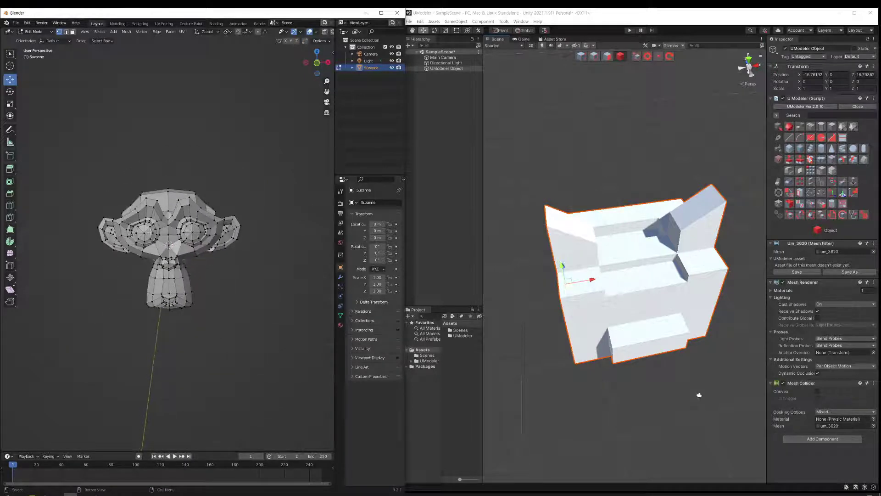
pyautogui.moveTo(87, 177); pyautogui.dragTo(169, 345)
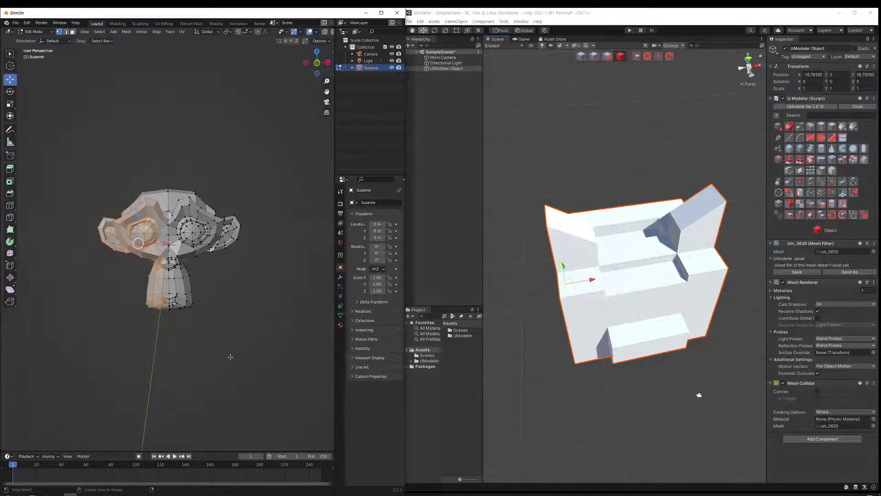
# View Suzanne from tilted angles, box-select her left ear's vertices, then clear the selection.
pyautogui.moveTo(230, 299); pyautogui.dragTo(243, 311)
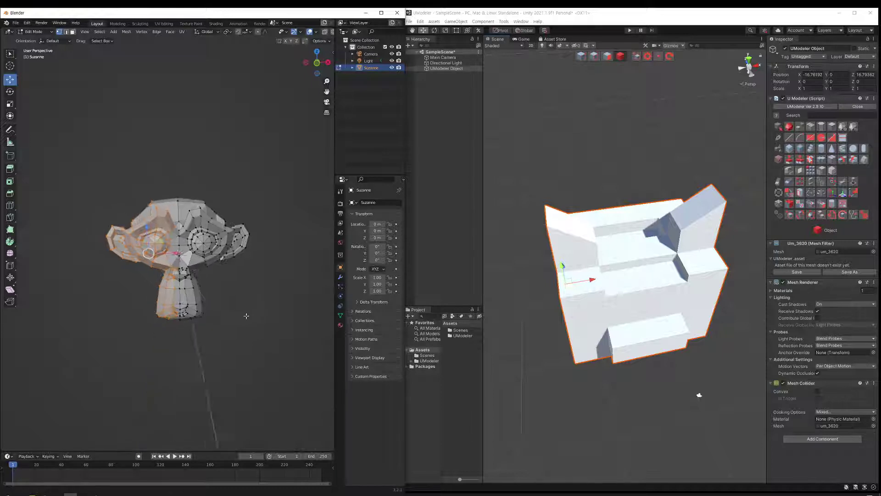
pyautogui.moveTo(243, 311); pyautogui.dragTo(301, 333, button='middle')
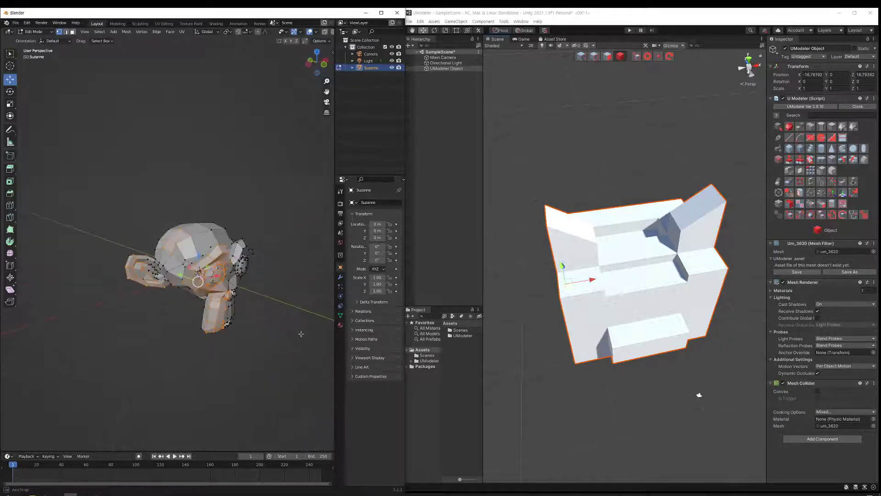
pyautogui.scroll(3, 301, 334)
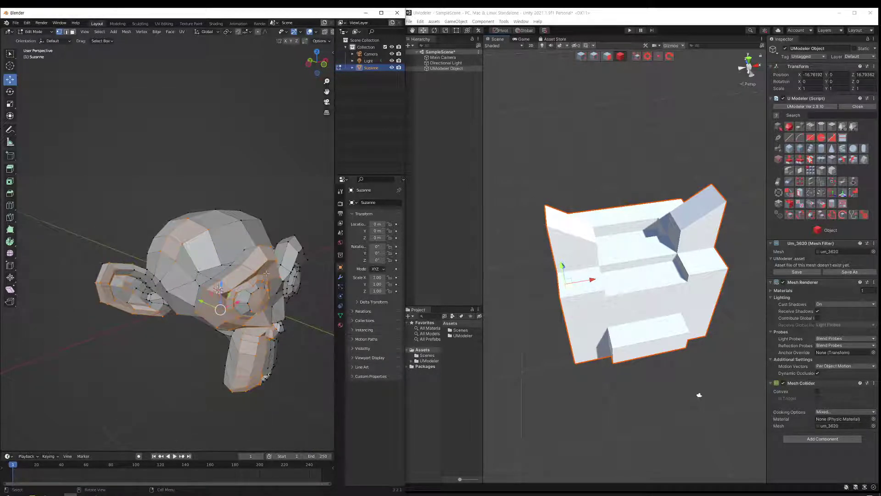
pyautogui.moveTo(184, 294); pyautogui.dragTo(164, 367, button='middle')
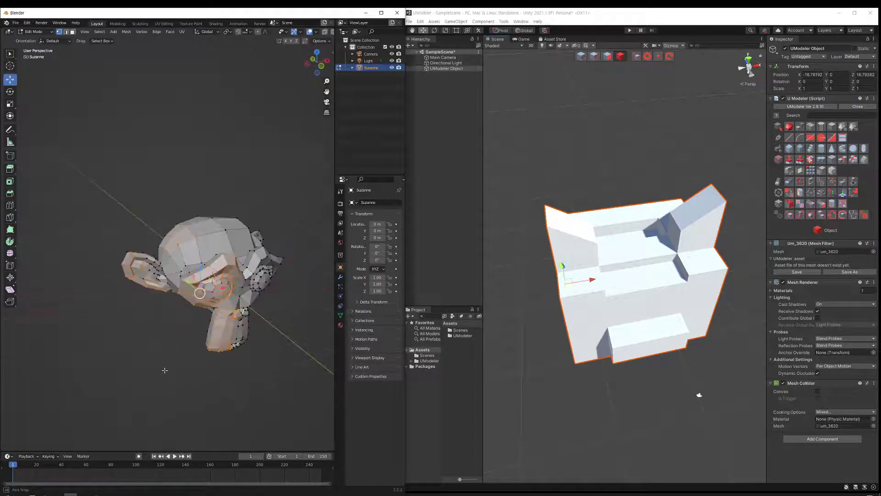
pyautogui.moveTo(119, 227); pyautogui.dragTo(168, 327)
pyautogui.moveTo(149, 346); pyautogui.dragTo(124, 342, button='middle')
pyautogui.click(154, 352)
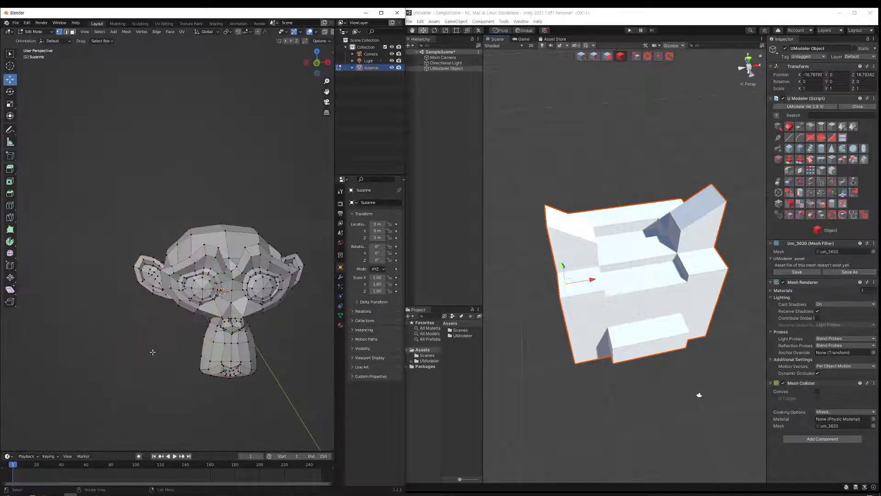
pyautogui.moveTo(229, 376); pyautogui.dragTo(276, 383, button='middle')
pyautogui.scroll(3, 300, 372)
pyautogui.scroll(-3, 294, 378)
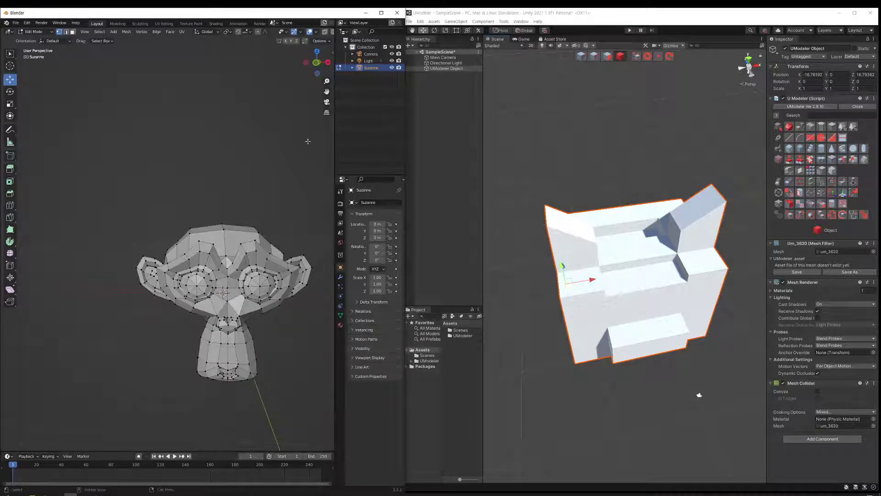
# With X-Ray on, box-select every vertex of Suzanne's left half from the front view.
pyautogui.click(327, 35)
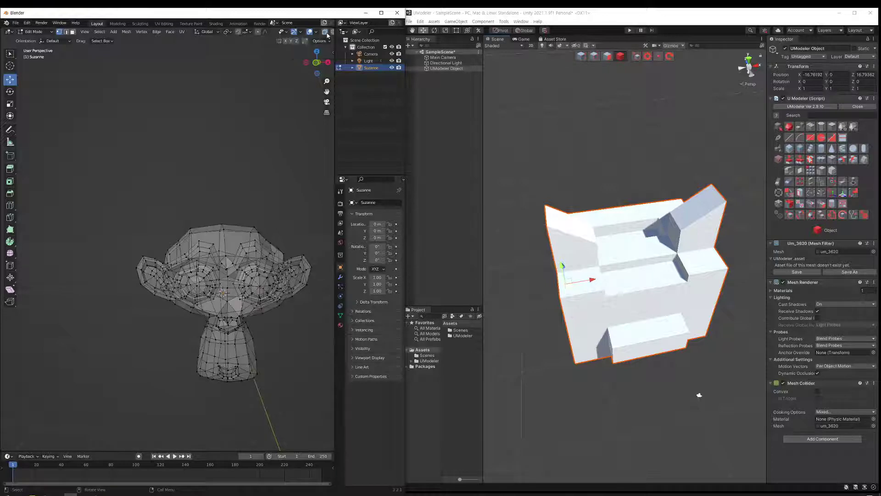
pyautogui.moveTo(288, 129); pyautogui.dragTo(290, 166, button='middle')
pyautogui.moveTo(126, 168); pyautogui.dragTo(239, 435)
pyautogui.moveTo(245, 291); pyautogui.dragTo(114, 252, button='middle')
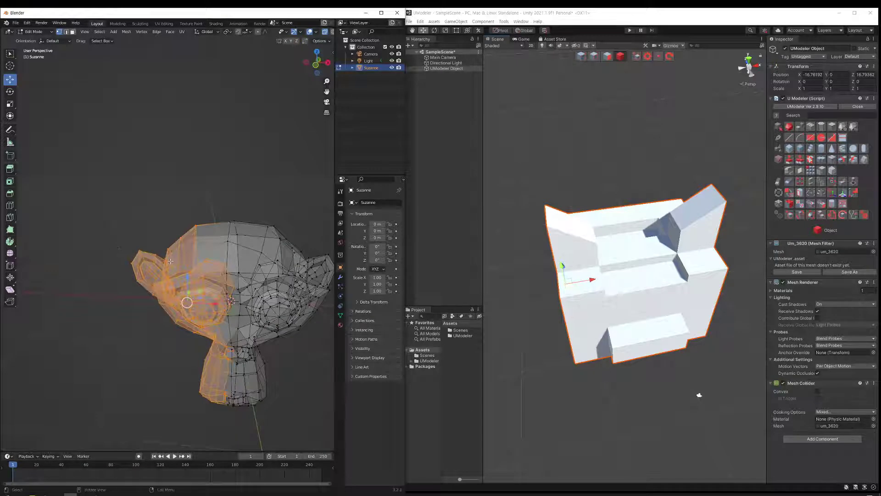
pyautogui.moveTo(269, 338); pyautogui.dragTo(281, 265, button='middle')
pyautogui.click(282, 196)
pyautogui.moveTo(301, 327)
pyautogui.mouseDown(button='middle')
pyautogui.moveTo(293, 328)
pyautogui.moveTo(303, 330)
pyautogui.mouseUp(button='middle')
pyautogui.moveTo(93, 214); pyautogui.dragTo(236, 438)
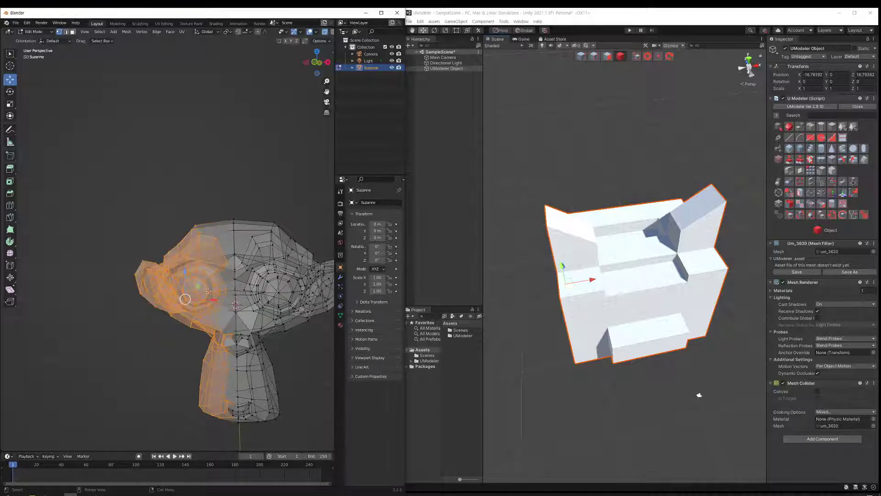
# Delete the selected left-half vertices of Suzanne with X > Vertices.
pyautogui.press('x')
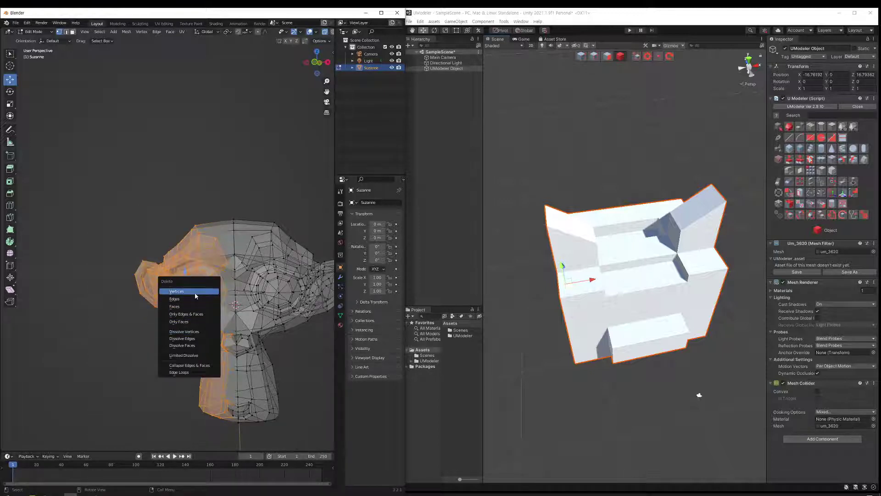
pyautogui.click(195, 296)
pyautogui.keyDown('alt'); pyautogui.moveTo(181, 348); pyautogui.dragTo(216, 427, button='middle'); pyautogui.keyUp('alt')
pyautogui.moveTo(220, 406); pyautogui.dragTo(235, 431)
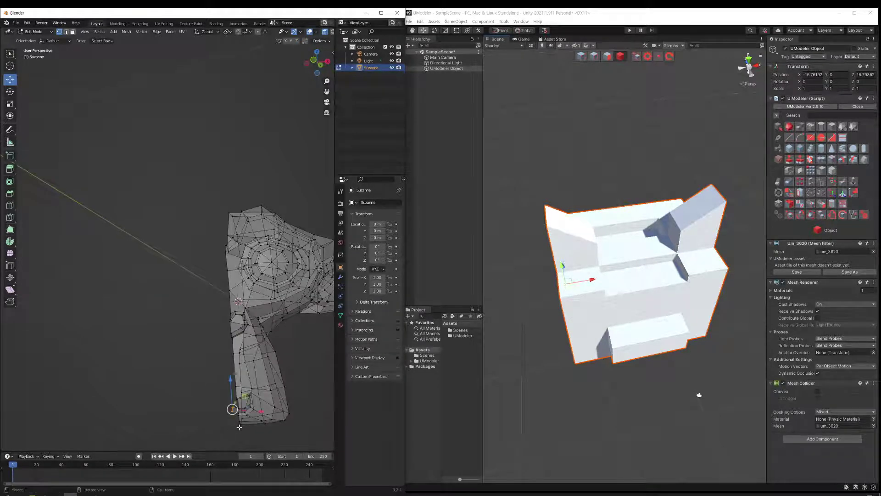
# Delete the stray bottom vertices and bring up the Modifier Properties tab.
pyautogui.press('x')
pyautogui.click(191, 391)
pyautogui.moveTo(191, 392); pyautogui.dragTo(265, 371, button='middle')
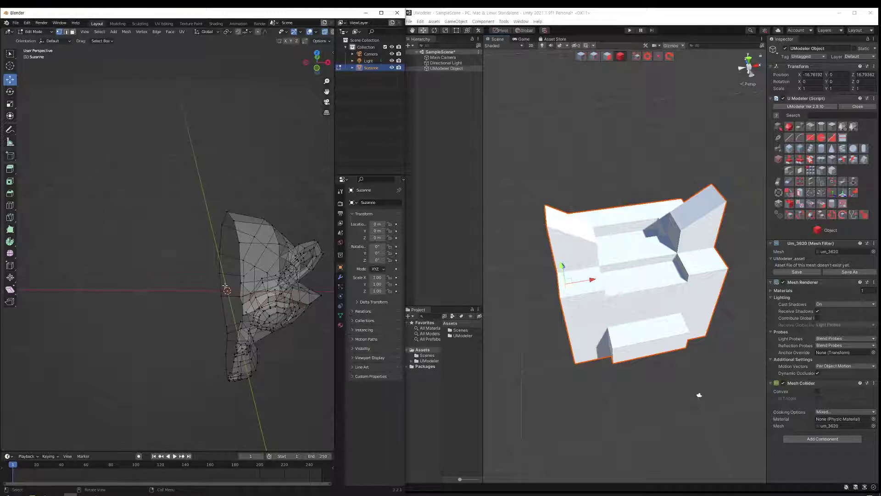
pyautogui.moveTo(270, 281); pyautogui.dragTo(321, 306, button='middle')
pyautogui.click(340, 278)
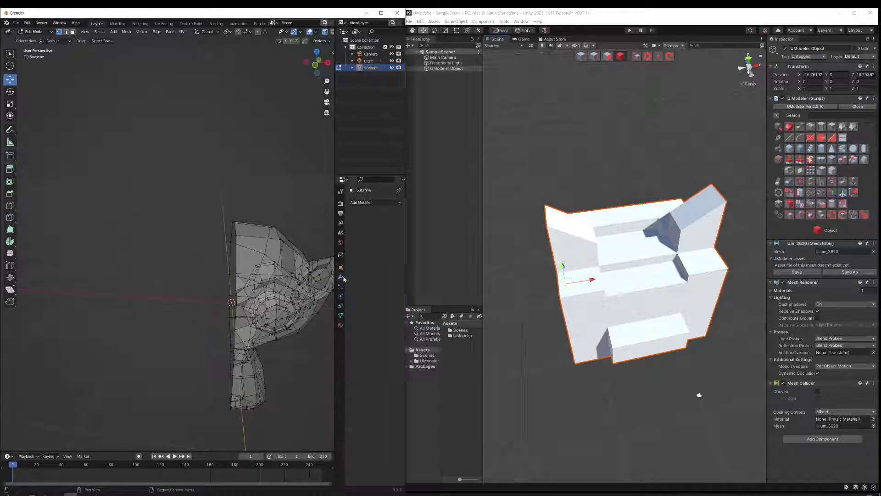
# Add a Mirror modifier to Suzanne from Generate > Mirror.
pyautogui.click(370, 203)
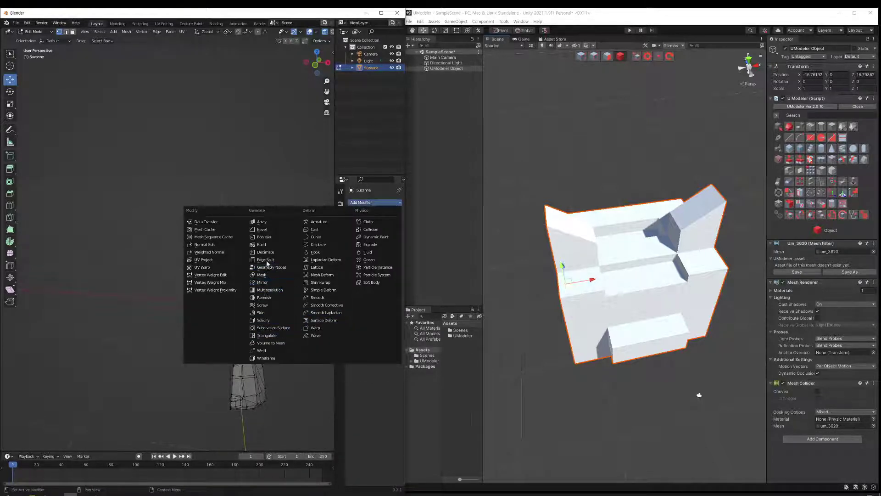
pyautogui.click(266, 283)
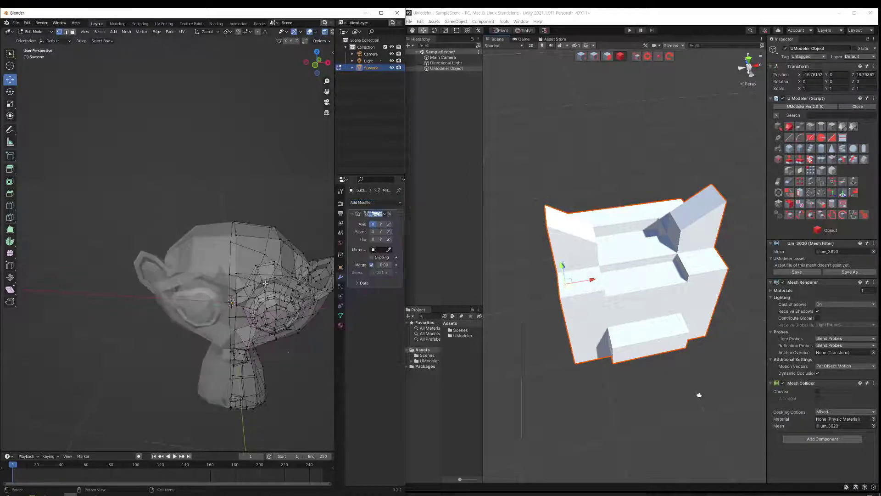
pyautogui.moveTo(281, 353); pyautogui.dragTo(281, 381, button='middle')
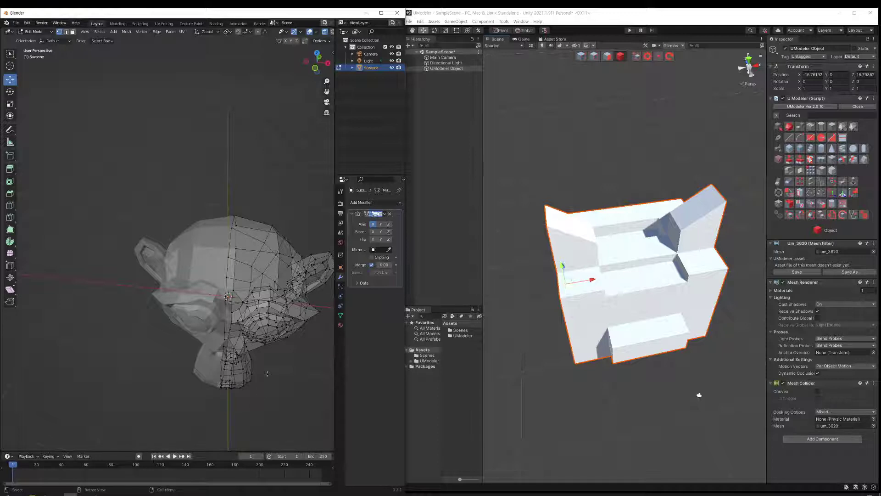
pyautogui.moveTo(276, 347)
pyautogui.mouseDown(button='middle')
pyautogui.moveTo(277, 324)
pyautogui.moveTo(270, 328)
pyautogui.moveTo(289, 337)
pyautogui.mouseUp(button='middle')
pyautogui.scroll(-2, 275, 331)
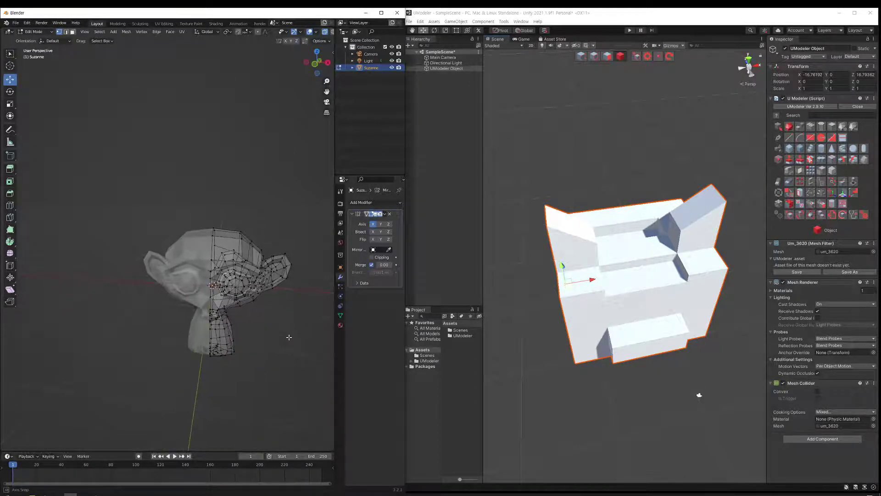
# Try the Z and Y axis toggles, then leave only Axis X enabled.
pyautogui.click(387, 224)
pyautogui.click(382, 226)
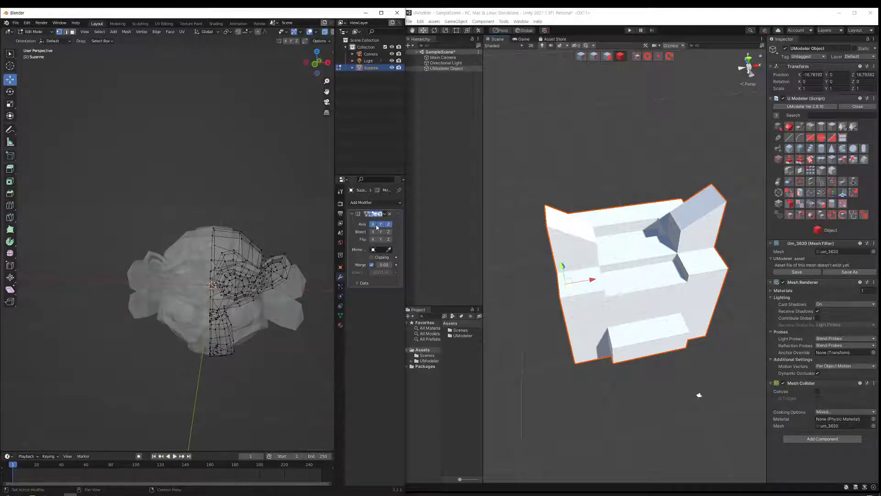
pyautogui.click(382, 225)
pyautogui.click(388, 224)
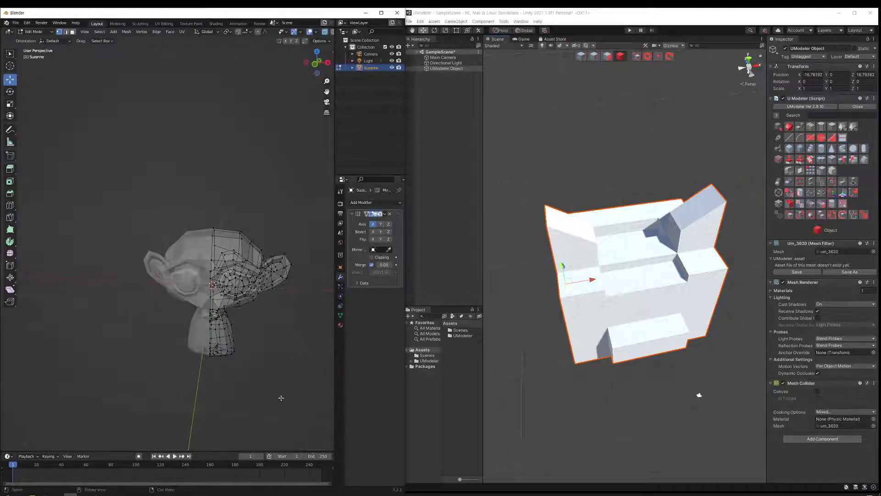
# Box-select Suzanne's edited half and pull it outward along the X axis.
pyautogui.moveTo(301, 401); pyautogui.dragTo(178, 212)
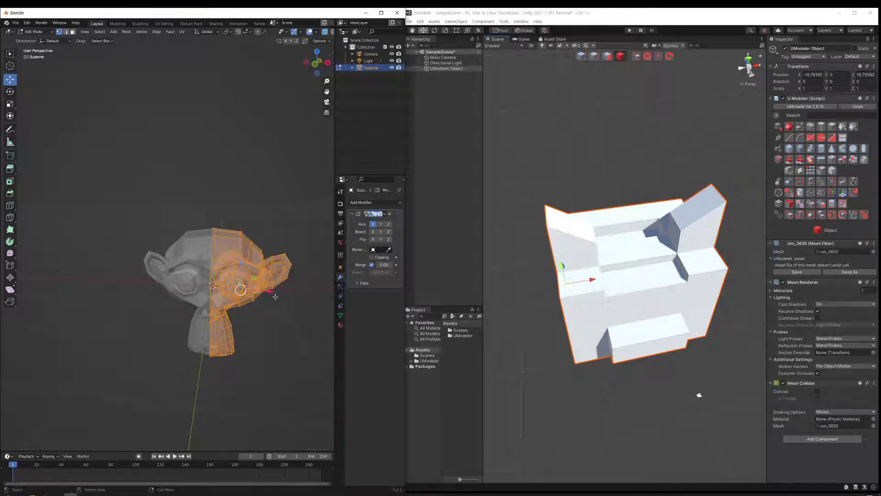
pyautogui.moveTo(270, 292); pyautogui.dragTo(284, 328)
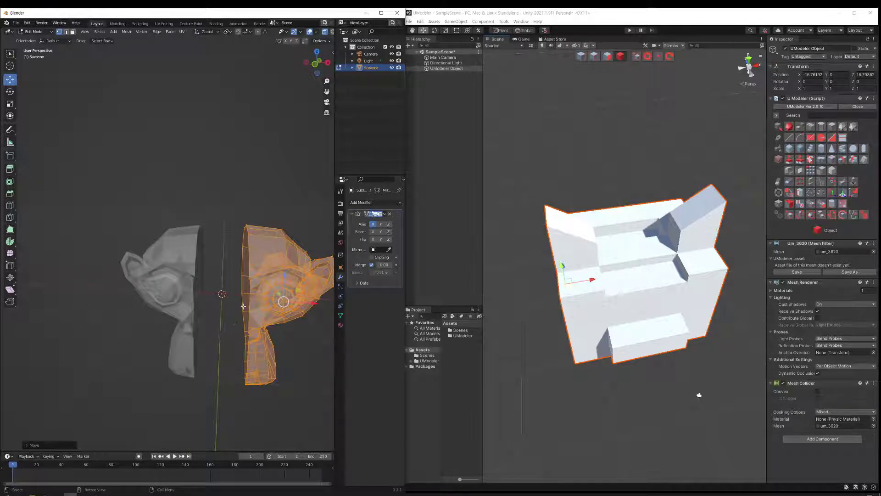
pyautogui.scroll(1, 240, 322)
pyautogui.moveTo(237, 329); pyautogui.dragTo(243, 336, button='middle')
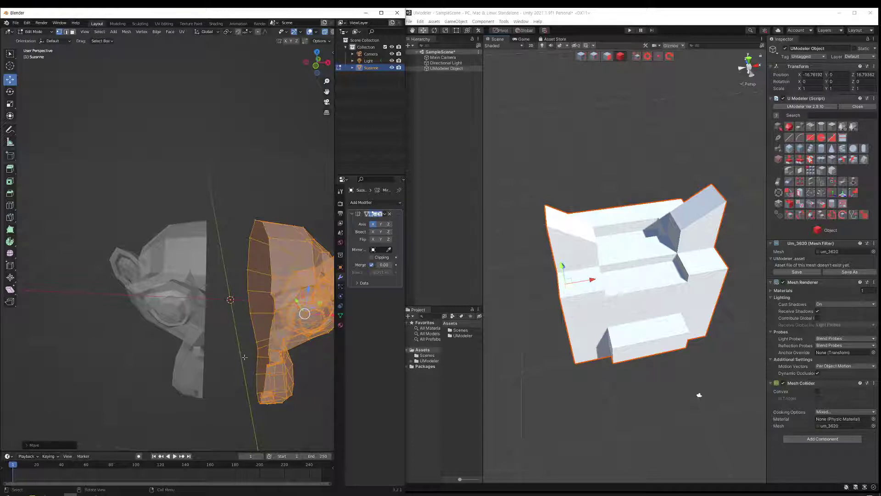
pyautogui.moveTo(285, 336); pyautogui.dragTo(313, 331, button='middle')
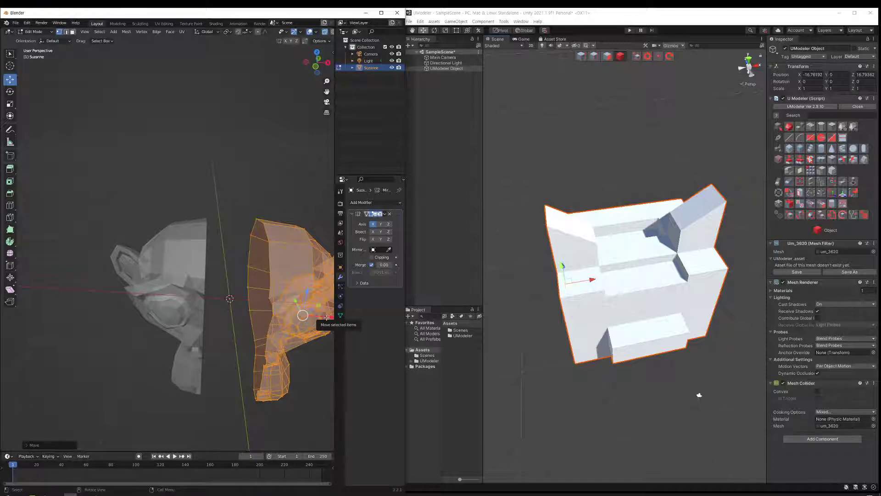
# Move the half back until it meets its mirror, deselect, and Tab to Object Mode.
pyautogui.moveTo(326, 317); pyautogui.dragTo(291, 323)
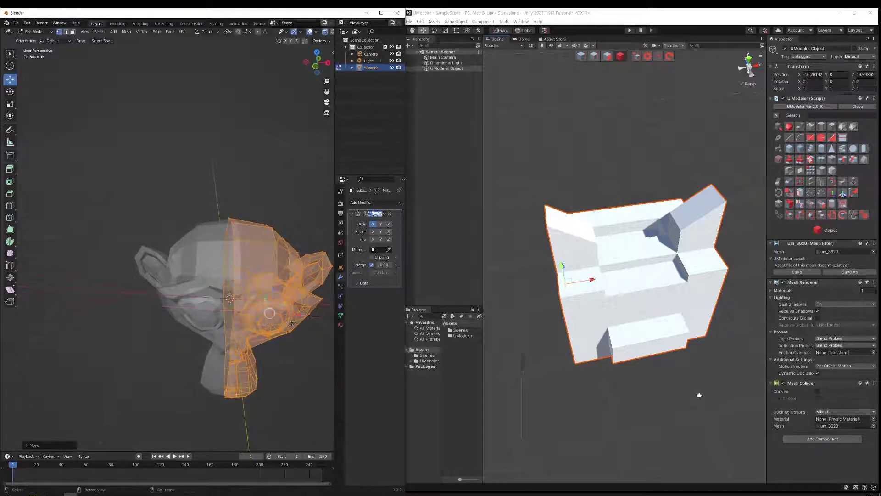
pyautogui.scroll(1, 300, 350)
pyautogui.scroll(2, 299, 350)
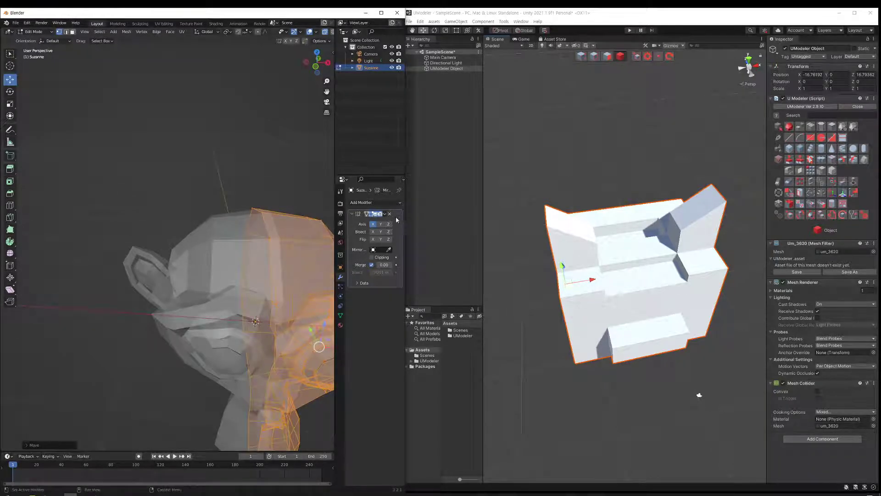
pyautogui.click(106, 220)
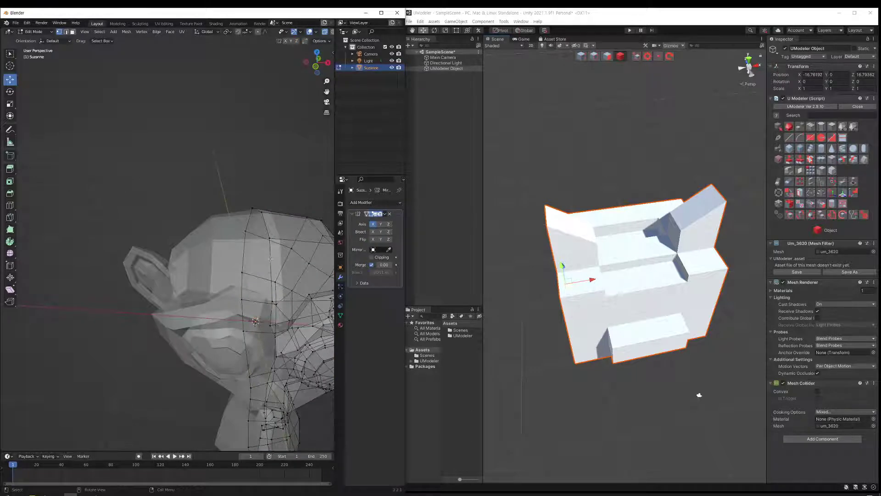
pyautogui.press('Tab')
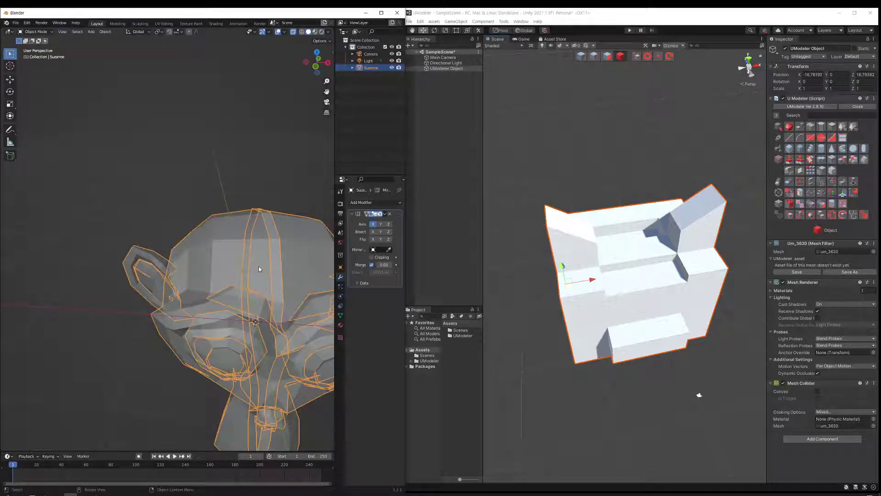
# Remove Suzanne's Mirror modifier and turn X-Ray off to show her solid.
pyautogui.click(388, 214)
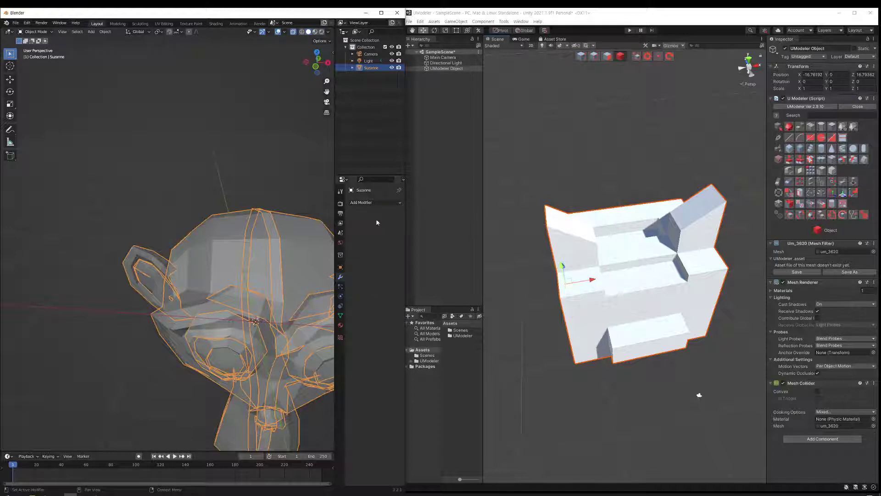
pyautogui.moveTo(291, 202); pyautogui.dragTo(275, 186, button='middle')
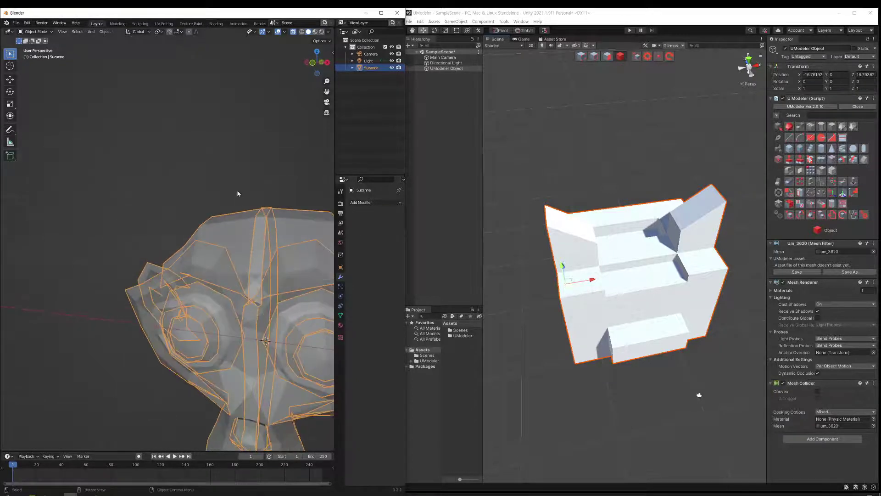
pyautogui.click(238, 190)
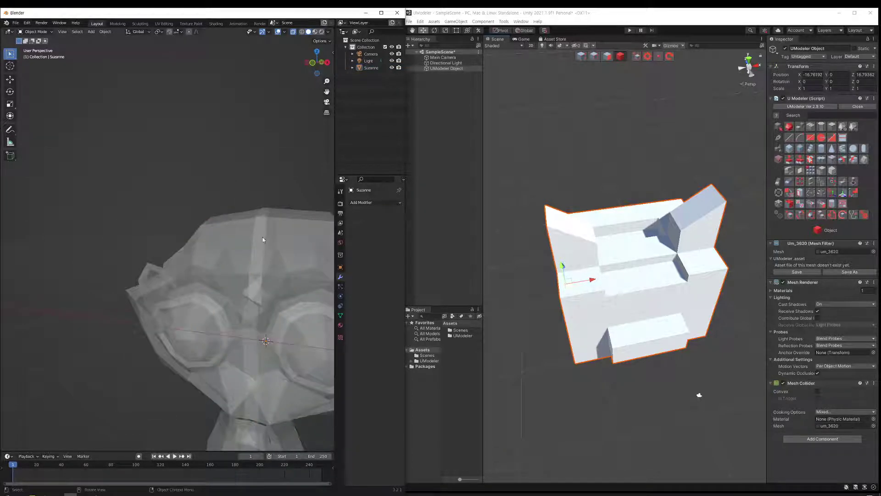
pyautogui.click(293, 32)
pyautogui.moveTo(265, 143); pyautogui.dragTo(286, 204, button='middle')
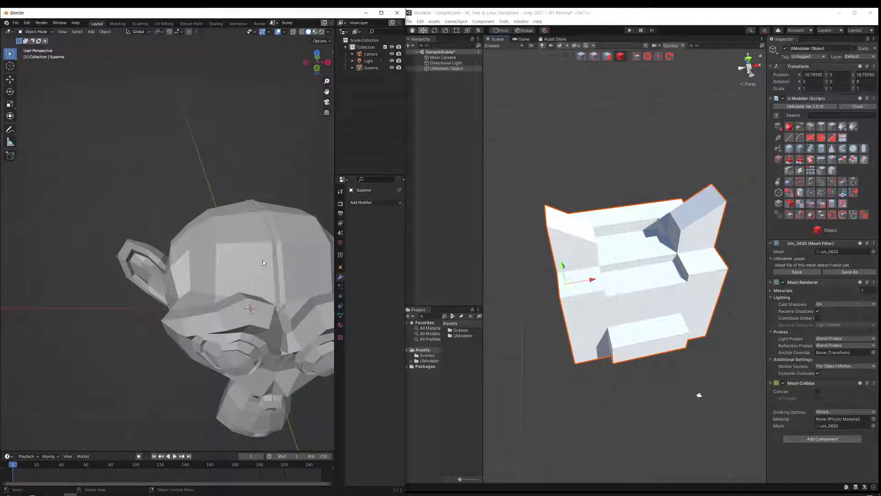
pyautogui.moveTo(280, 271); pyautogui.dragTo(281, 280, button='middle')
# Return to Edit Mode and bring up the Add Modifier list.
pyautogui.press('Tab')
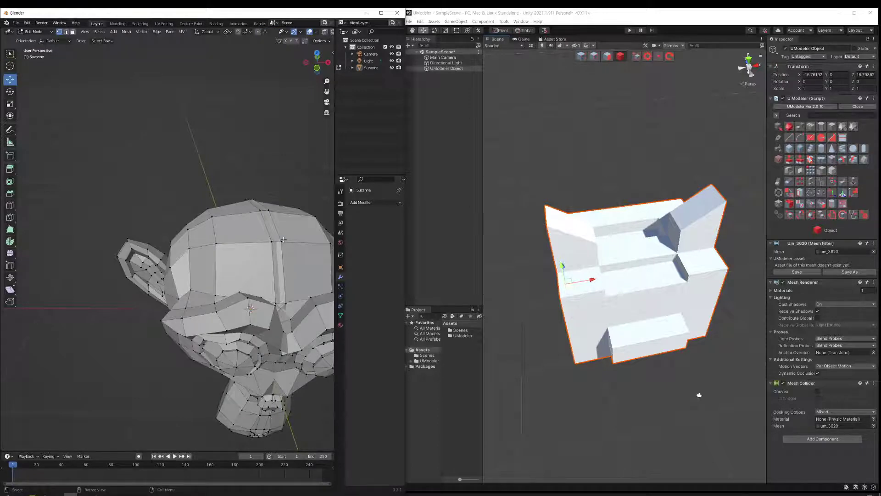
pyautogui.moveTo(294, 280); pyautogui.dragTo(333, 257, button='middle')
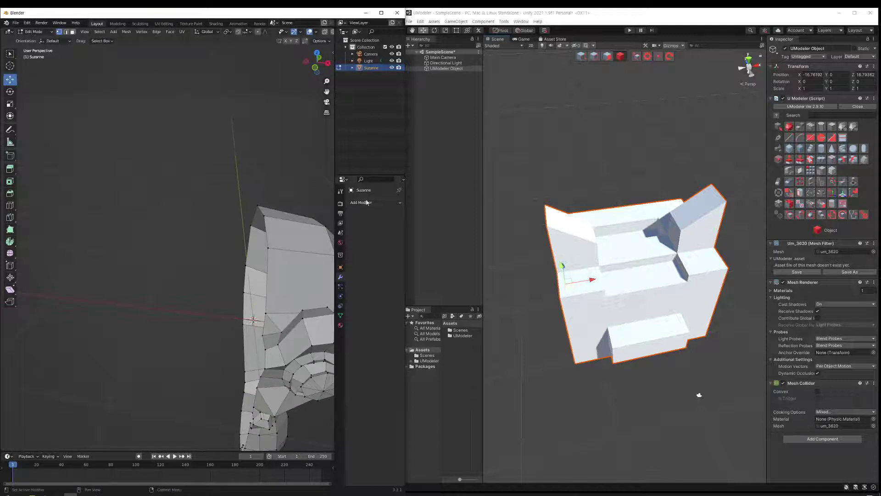
pyautogui.click(366, 202)
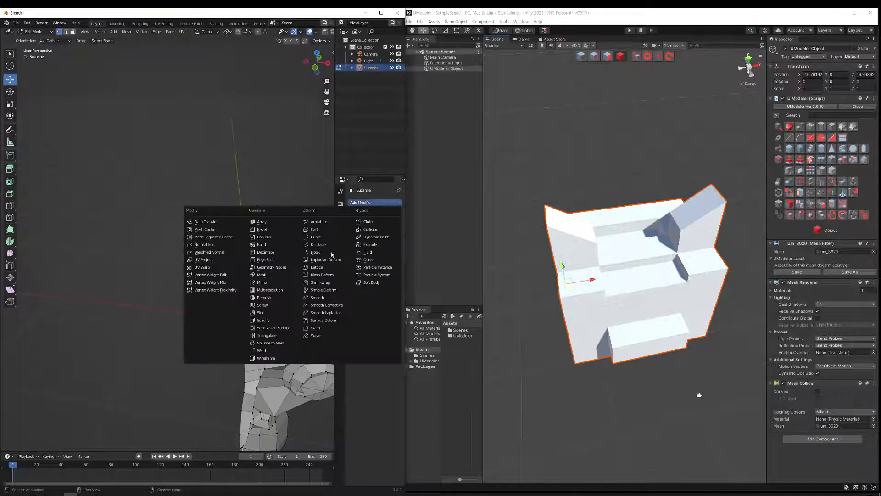
# Add a Mirror modifier, compare Bisect X on and off, leave it off, and box-select the mesh.
pyautogui.click(273, 283)
pyautogui.scroll(-2, 313, 308)
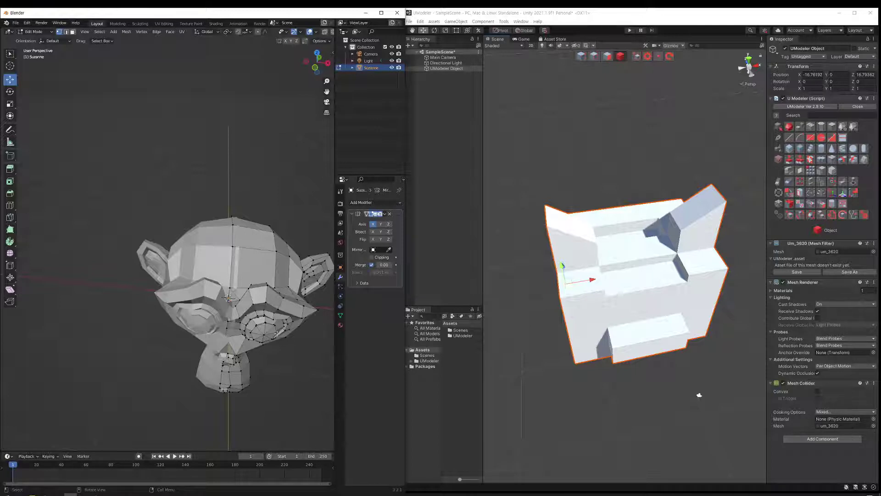
pyautogui.click(372, 232)
pyautogui.moveTo(306, 283); pyautogui.dragTo(300, 285, button='middle')
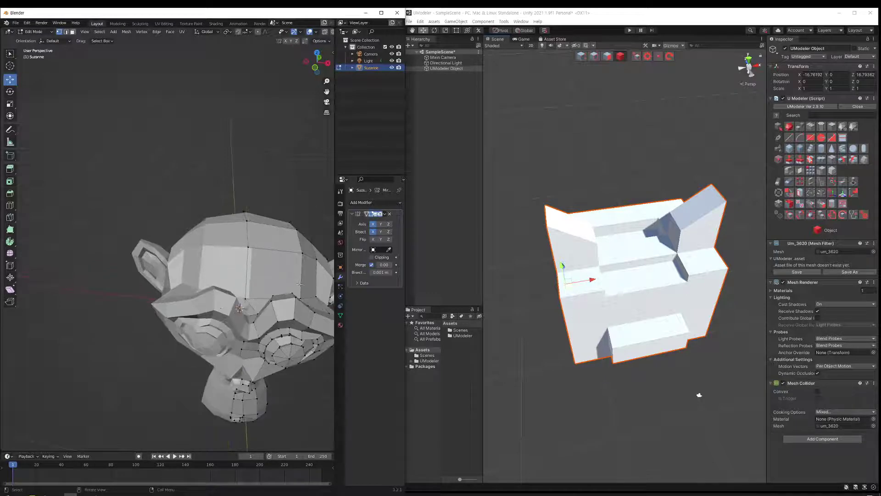
pyautogui.click(372, 231)
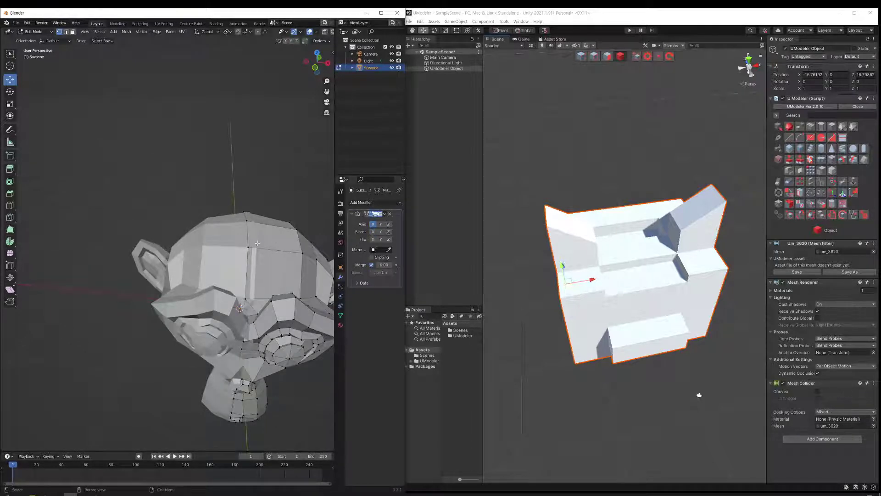
pyautogui.click(372, 232)
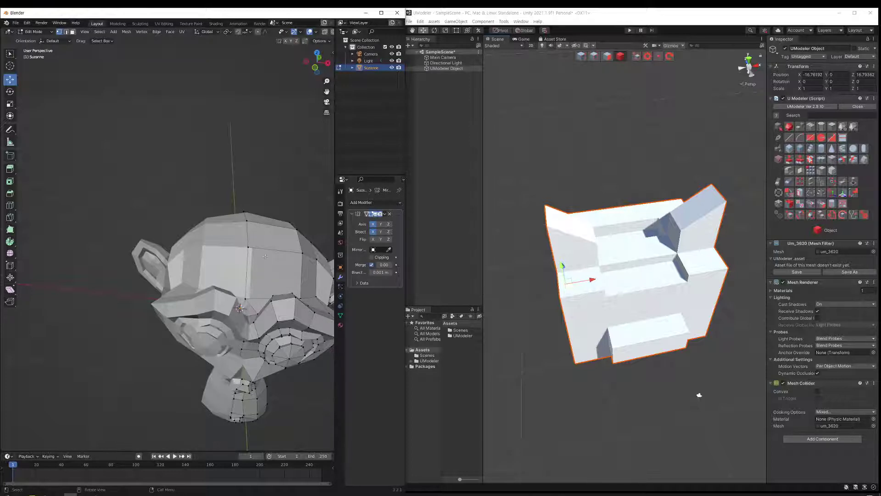
pyautogui.click(373, 231)
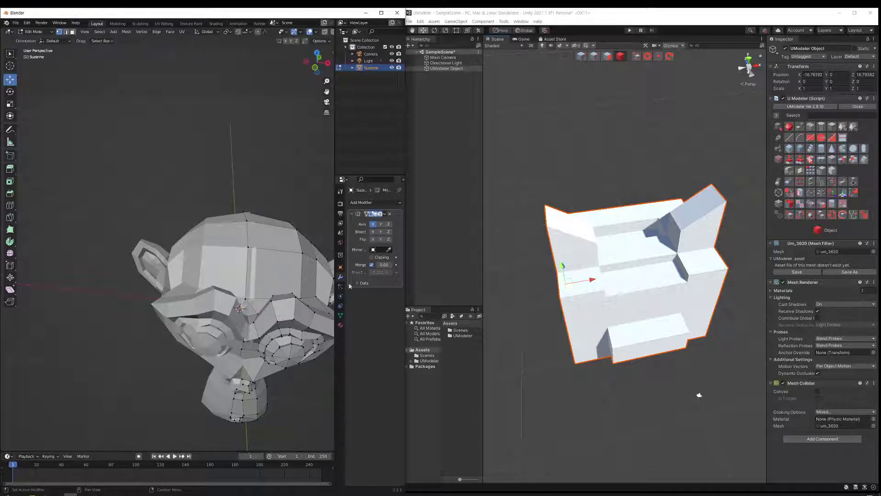
pyautogui.scroll(-3, 301, 349)
pyautogui.moveTo(301, 370); pyautogui.dragTo(193, 190)
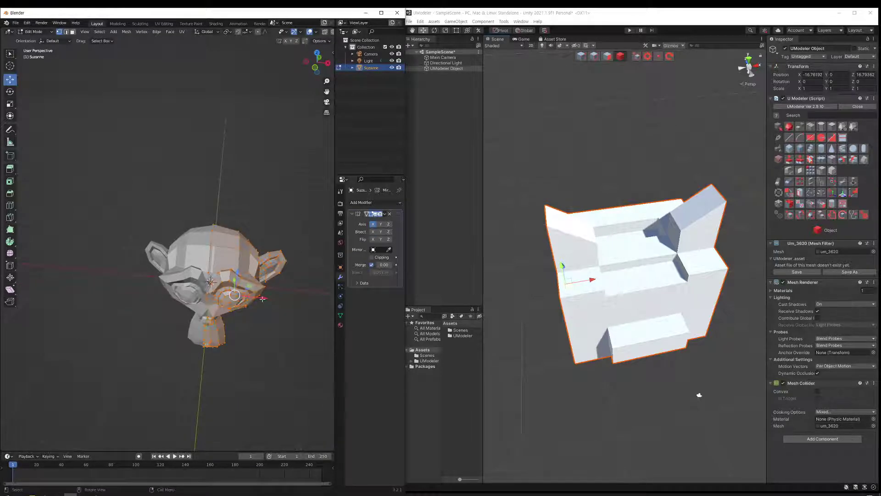
# Test-move the half and undo, then with X-Ray on select the real half and shift it right.
pyautogui.moveTo(263, 299); pyautogui.dragTo(276, 301)
pyautogui.hotkey('ctrl', 'z')
pyautogui.click(311, 32)
pyautogui.moveTo(299, 383); pyautogui.dragTo(177, 170)
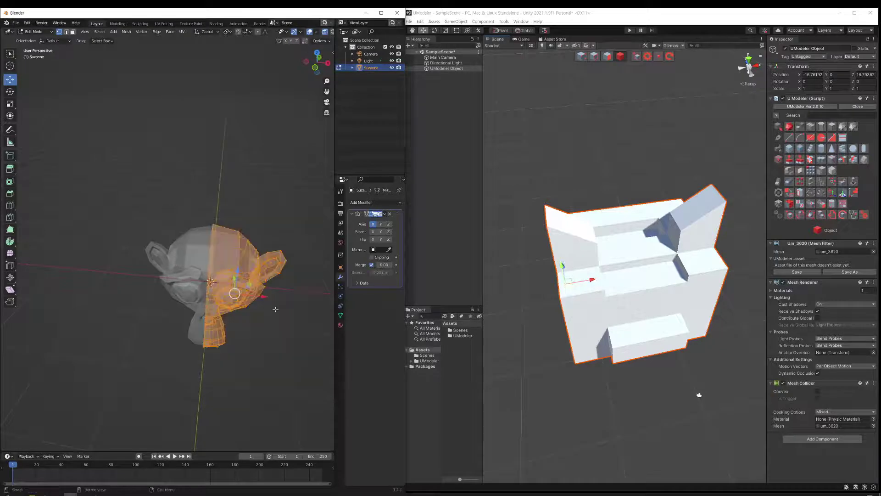
pyautogui.moveTo(264, 297); pyautogui.dragTo(274, 298)
pyautogui.scroll(1, 224, 258)
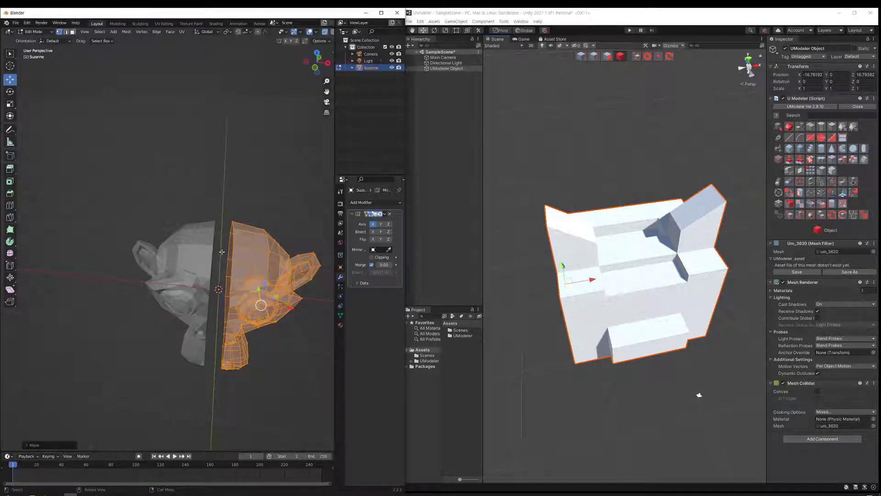
# Enable Clipping in the Mirror modifier and slide the half back to the mirror plane along X.
pyautogui.click(371, 257)
pyautogui.press('g')
pyautogui.moveTo(291, 309); pyautogui.dragTo(280, 308)
pyautogui.click(281, 307)
pyautogui.moveTo(281, 307); pyautogui.dragTo(232, 248, button='middle')
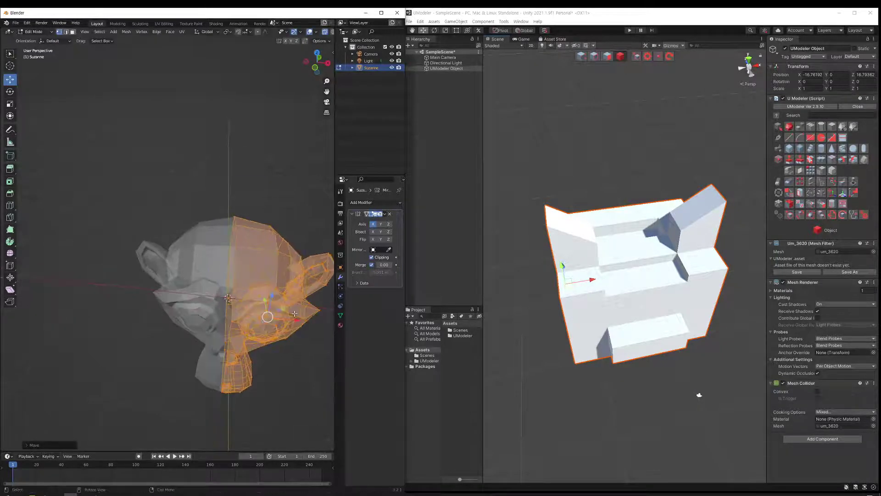
pyautogui.press('g')
pyautogui.press('x')
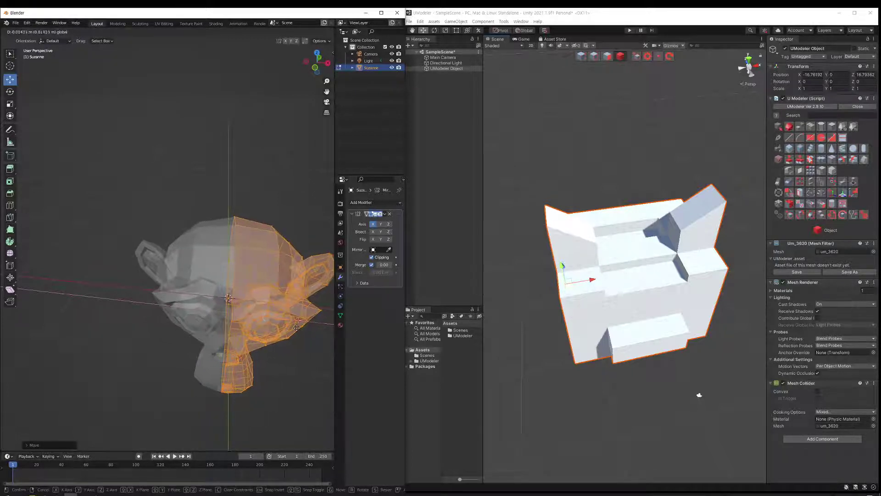
pyautogui.press('Escape')
pyautogui.moveTo(314, 383); pyautogui.dragTo(283, 302, button='middle')
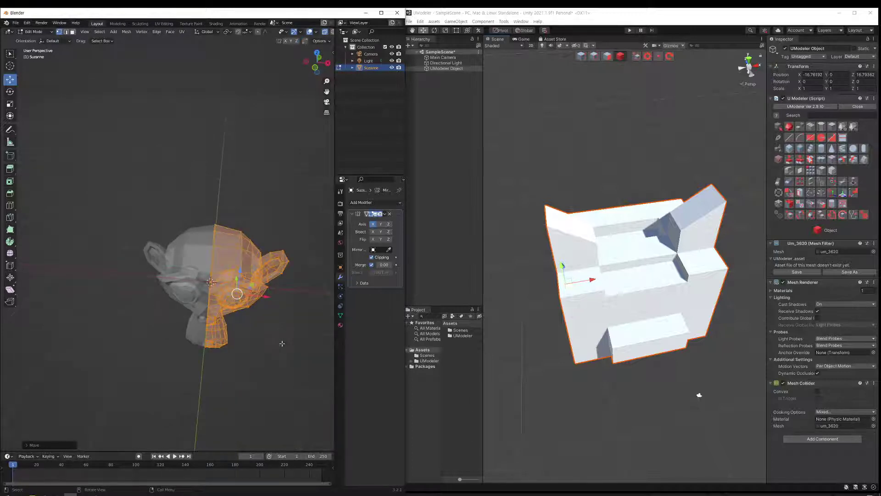
pyautogui.scroll(2, 282, 344)
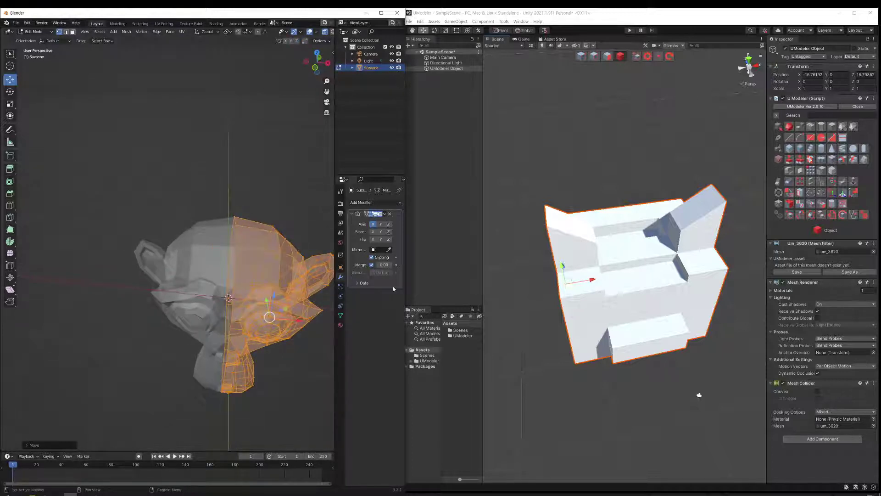
# In Unity, open UModeler's Mirror tool on the blocky mesh and keep Boundary set to Remove.
pyautogui.click(657, 304)
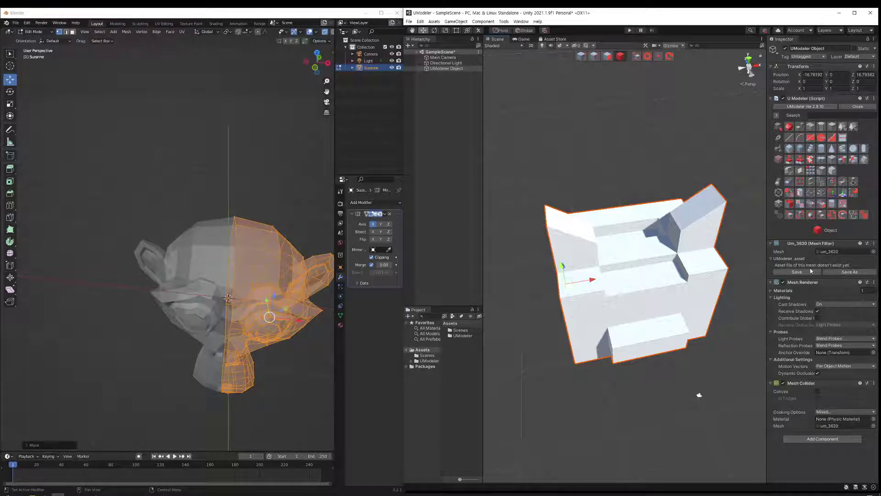
pyautogui.click(842, 161)
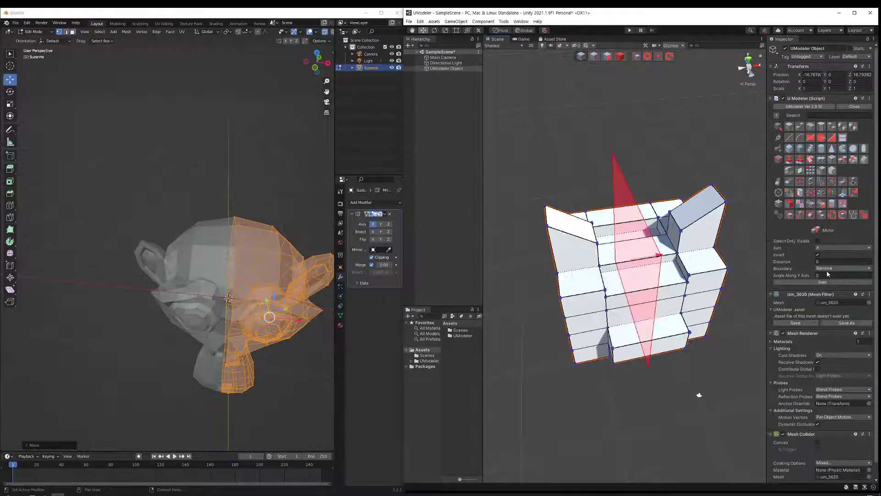
pyautogui.click(827, 269)
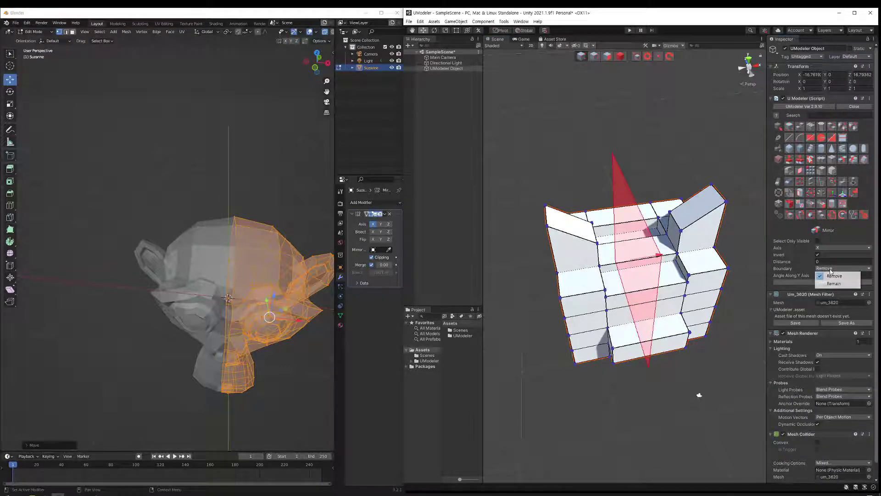
pyautogui.click(699, 396)
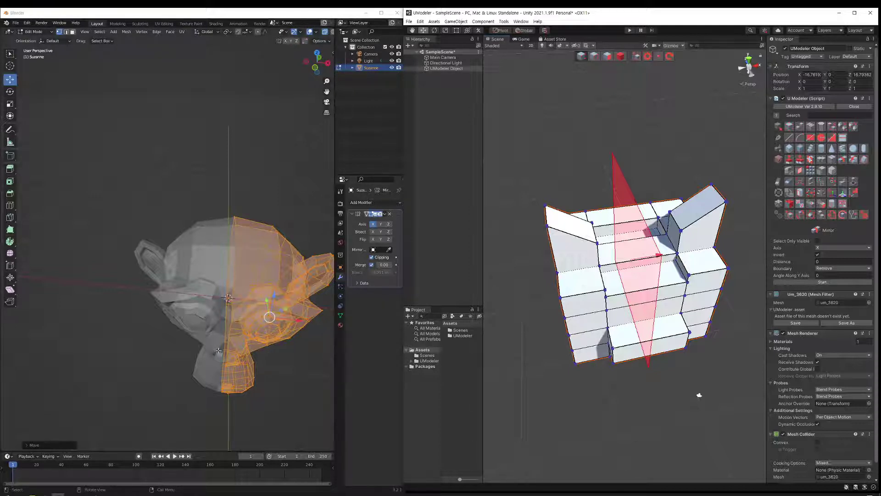
# Back in Blender, slide Suzanne's half left until it meets its mirror.
pyautogui.hotkey('ctrl', 'z')
pyautogui.click(296, 358)
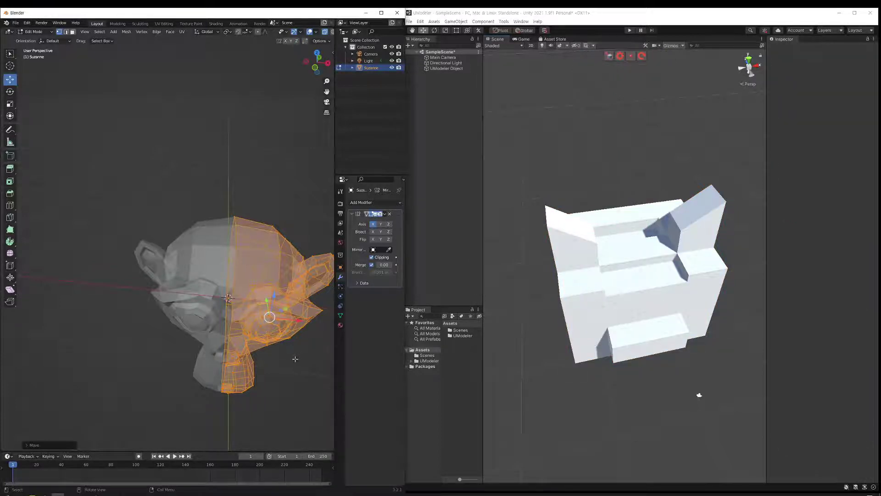
pyautogui.hotkey('ctrl', 'z')
pyautogui.hotkey('ctrl', 'z')
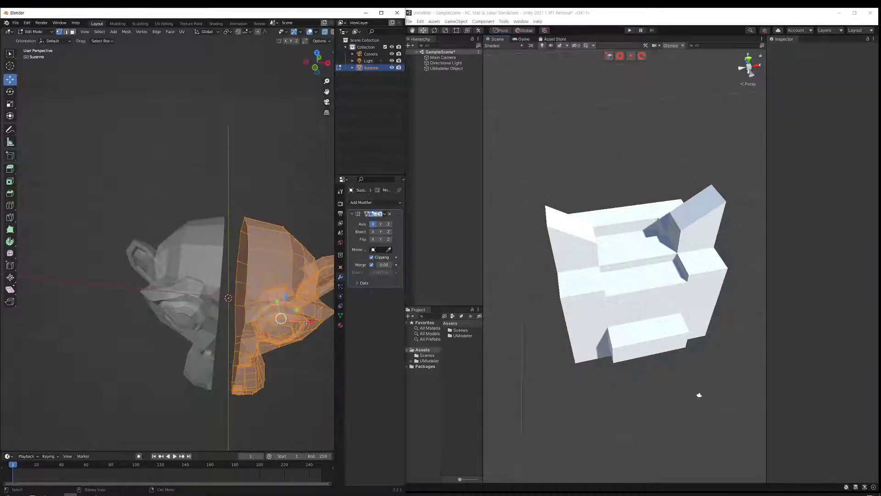
pyautogui.moveTo(306, 321); pyautogui.dragTo(293, 320)
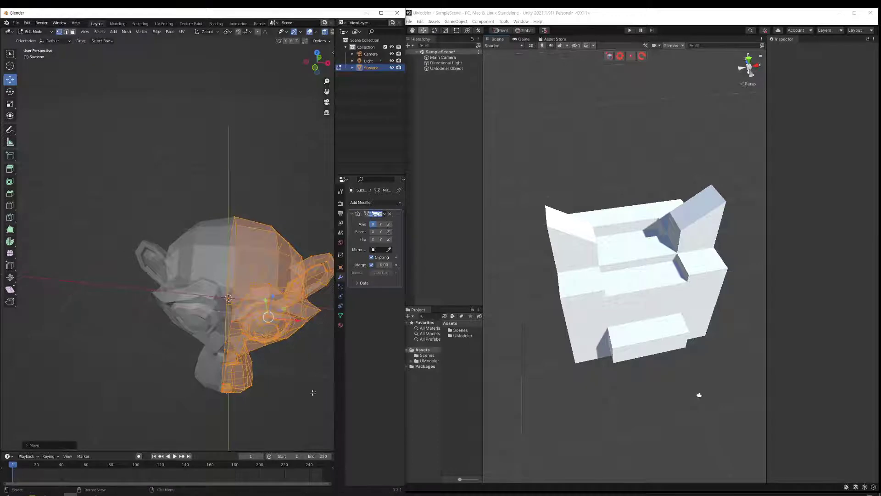
# Box-select one ear, test stretching it along Z, open the modifier's options, then deselect.
pyautogui.moveTo(316, 377); pyautogui.dragTo(332, 238, button='middle')
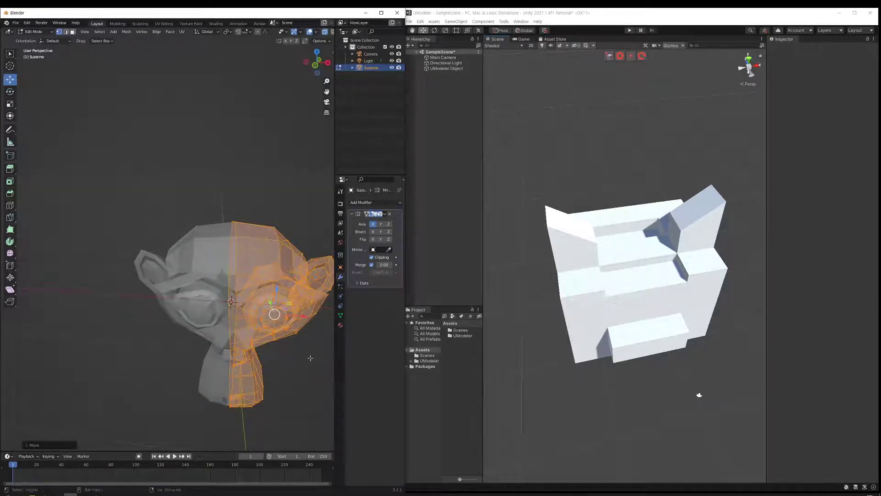
pyautogui.moveTo(311, 355); pyautogui.dragTo(306, 282, button='middle')
pyautogui.moveTo(305, 281); pyautogui.dragTo(287, 227)
pyautogui.hotkey('ctrl', 'z')
pyautogui.hotkey('ctrl', 'z')
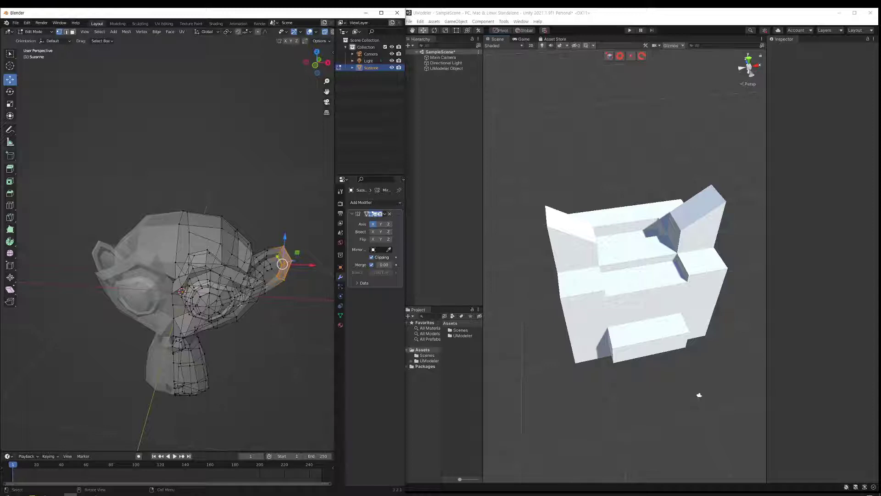
pyautogui.click(385, 215)
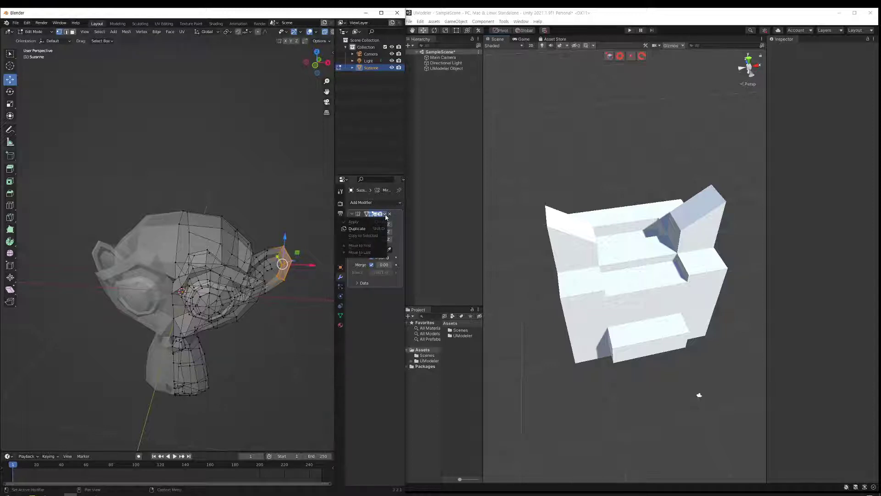
pyautogui.click(297, 342)
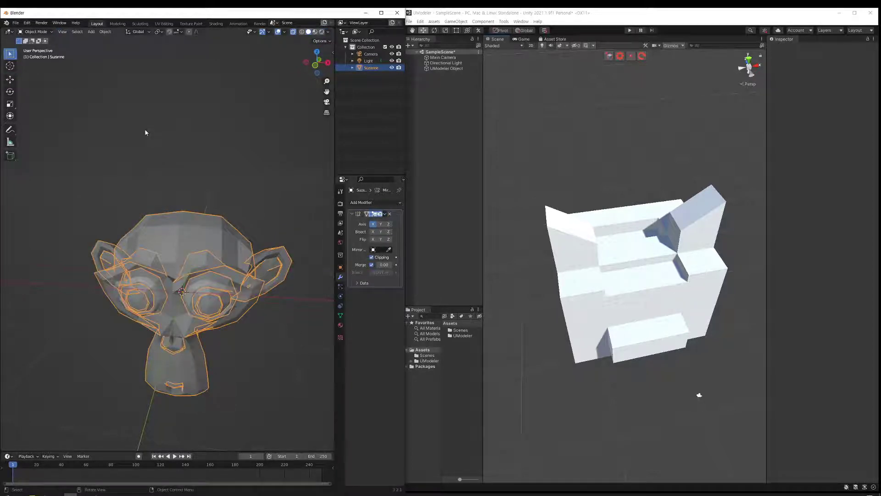
# Staying in Object Mode, apply Suzanne's Mirror modifier so it becomes one solid mesh.
pyautogui.click(32, 35)
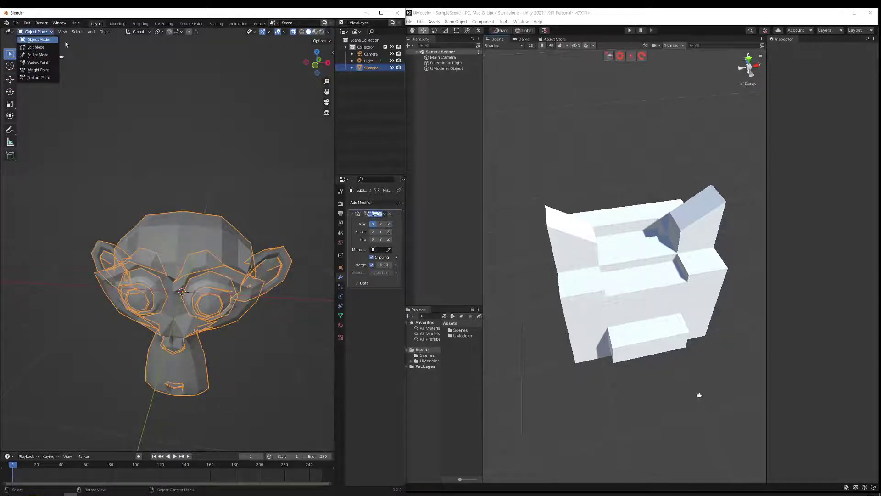
pyautogui.click(330, 196)
pyautogui.click(385, 215)
pyautogui.click(376, 222)
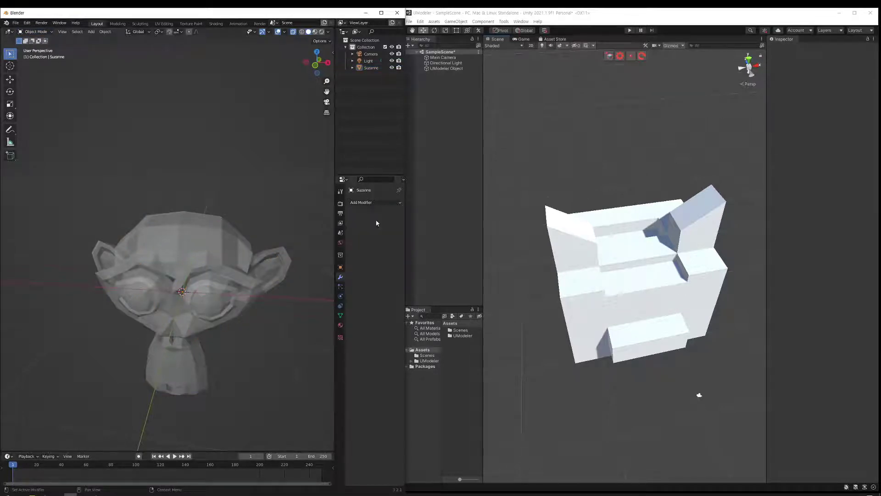
# Turn off X-ray, view Suzanne from the front, and enter Edit Mode to show its vertices.
pyautogui.click(293, 32)
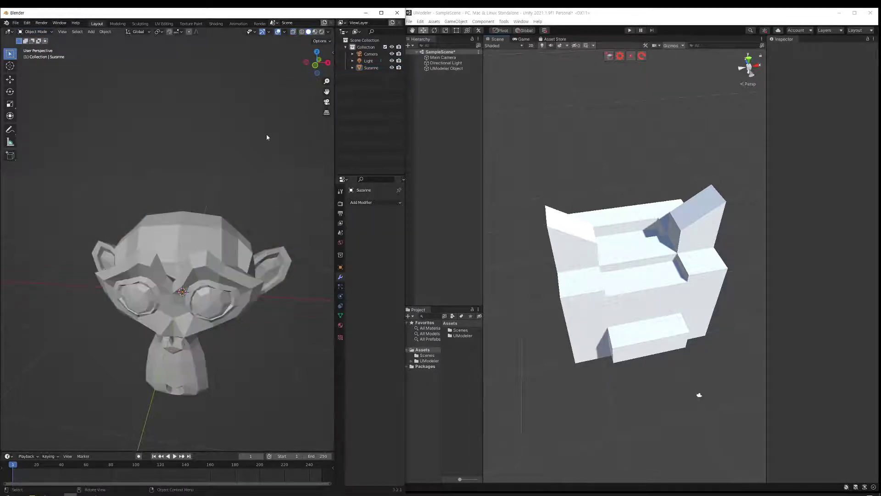
pyautogui.moveTo(240, 303); pyautogui.dragTo(255, 294, button='middle')
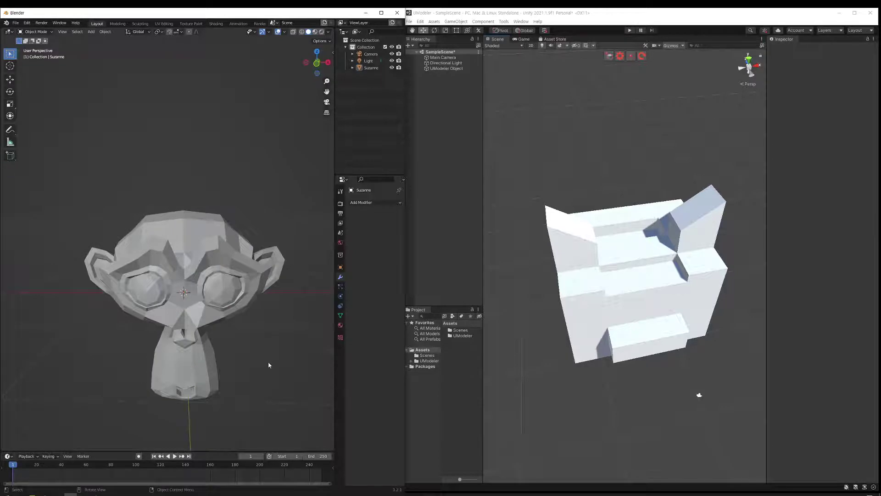
pyautogui.click(230, 259)
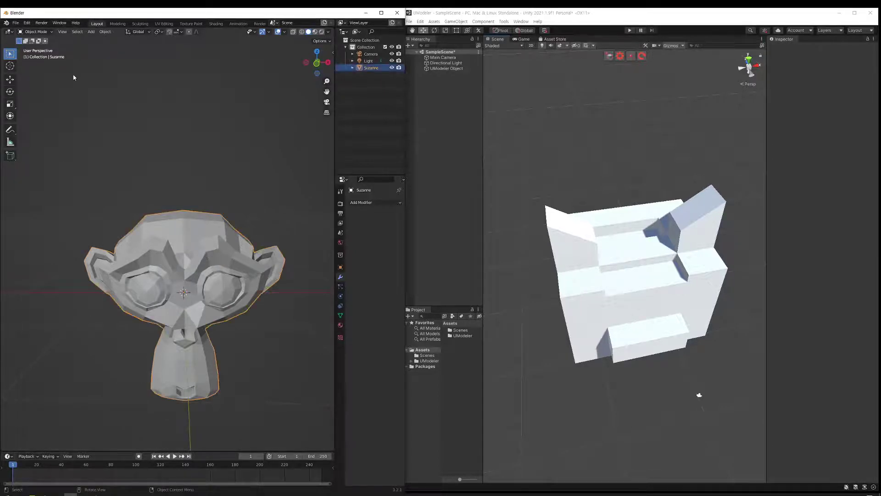
pyautogui.press('Tab')
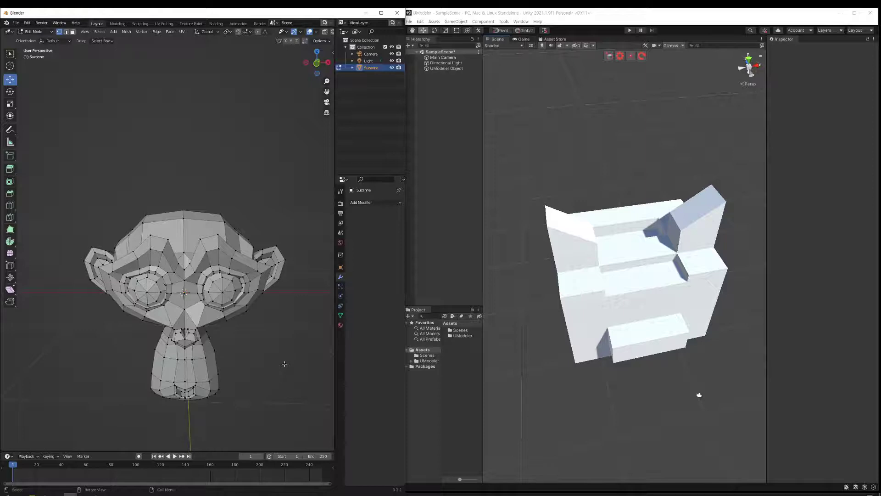
pyautogui.click(377, 203)
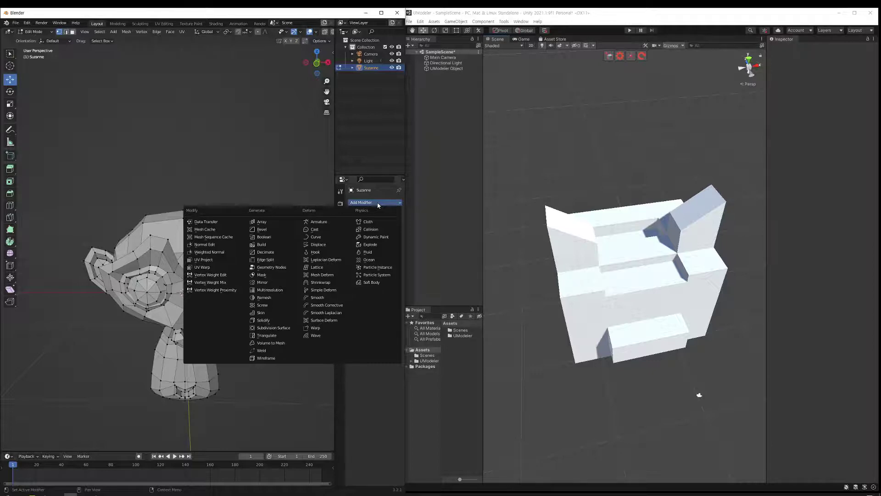
pyautogui.click(379, 204)
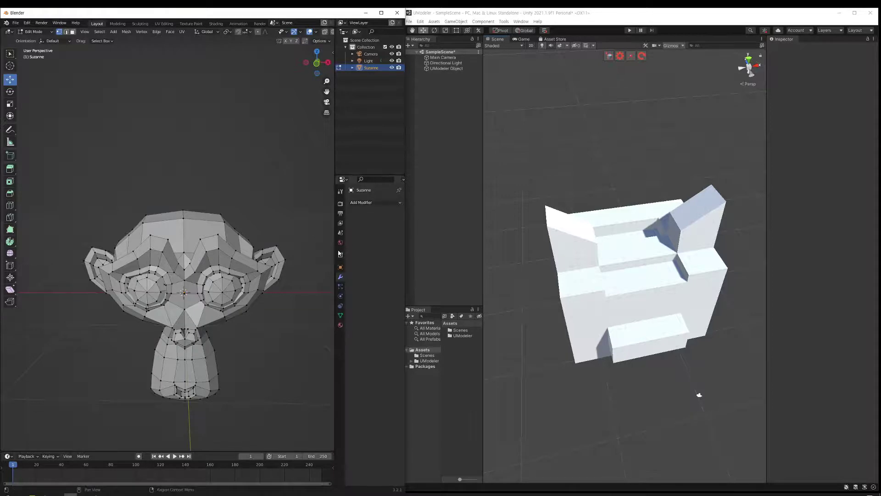
# Back in Unity, select the blocky UModeler Object in the Scene view to show its tool panel.
pyautogui.click(664, 334)
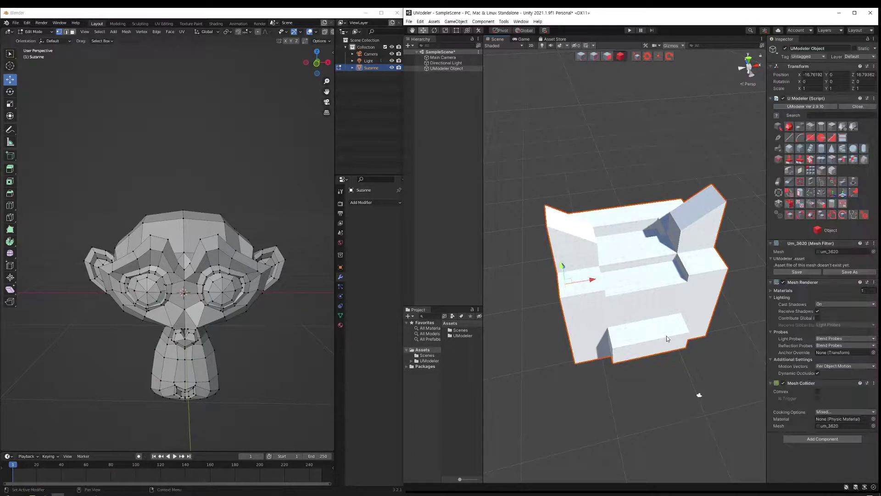